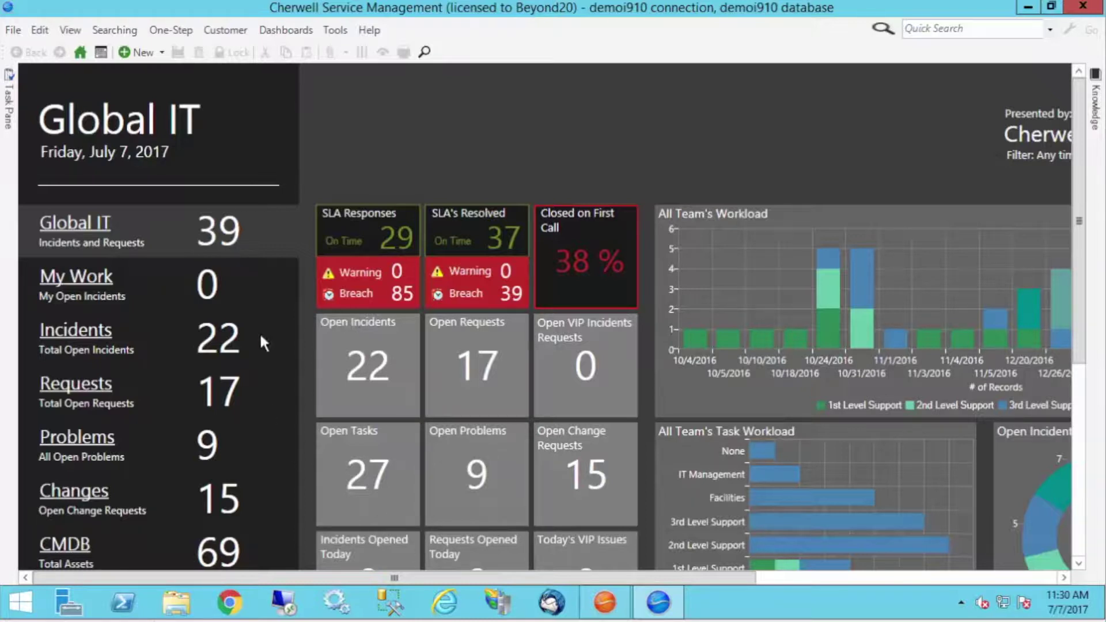
- Open the Report Manager from the Tools menu and move it up and left
{"action": "left_click", "coordinate": [334, 30]}
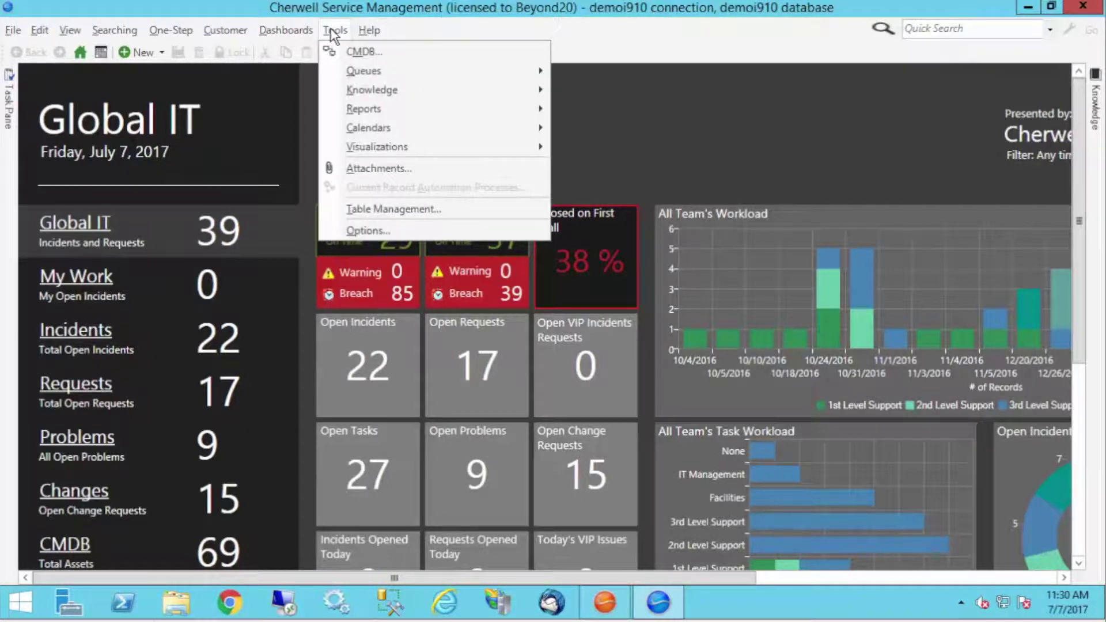
{"action": "mouse_move", "coordinate": [391, 102]}
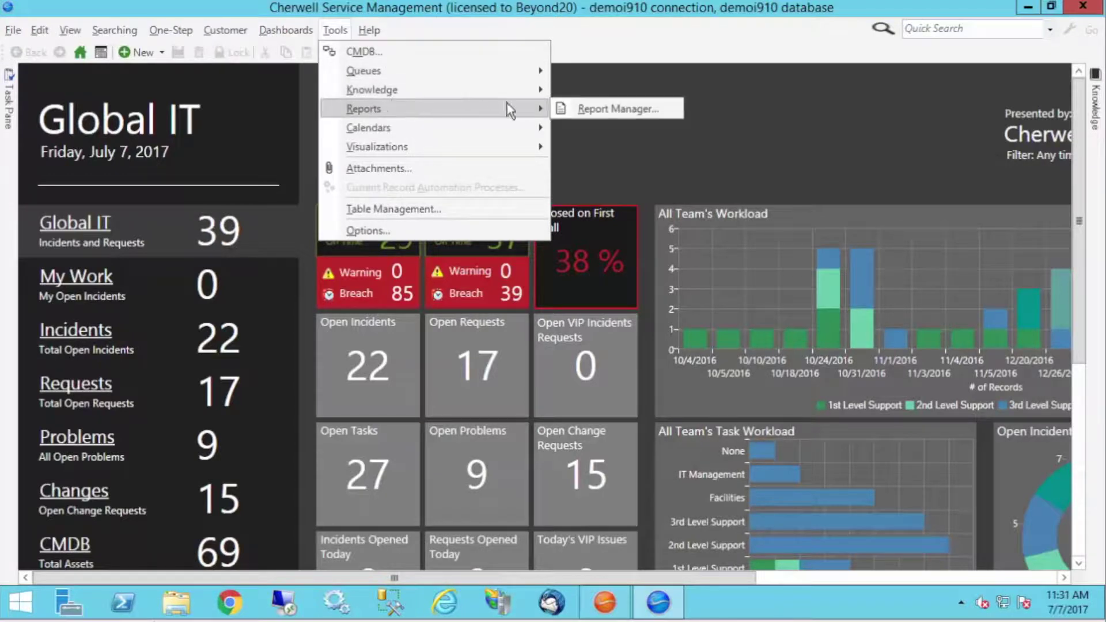
{"action": "left_click", "coordinate": [660, 113]}
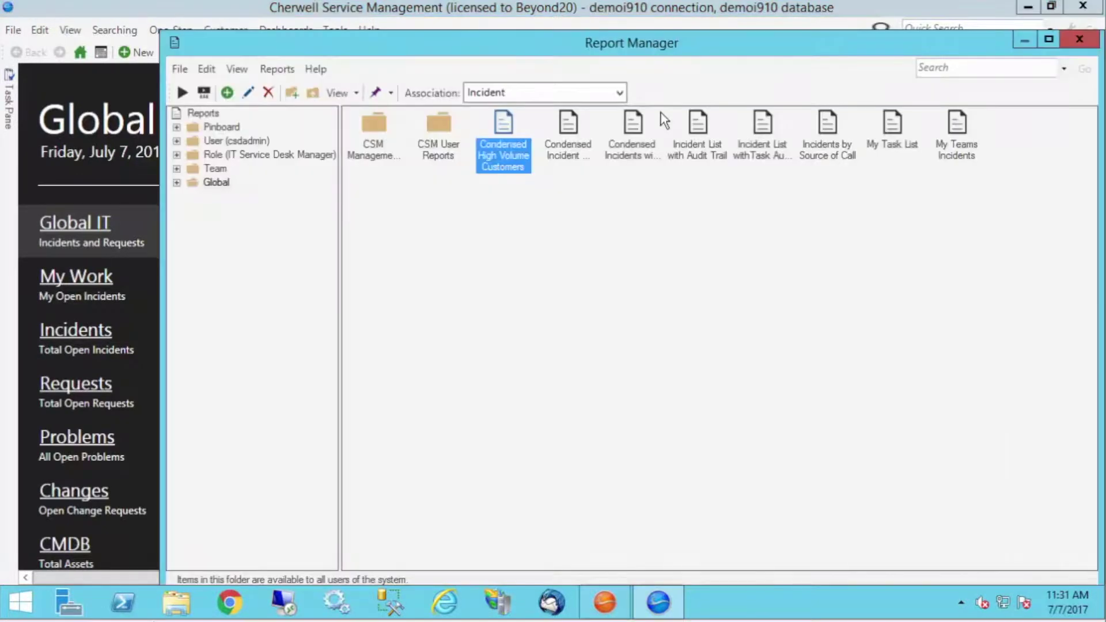
{"action": "left_click_drag", "start_coordinate": [506, 46], "coordinate": [388, 23]}
{"action": "left_click", "coordinate": [588, 215]}
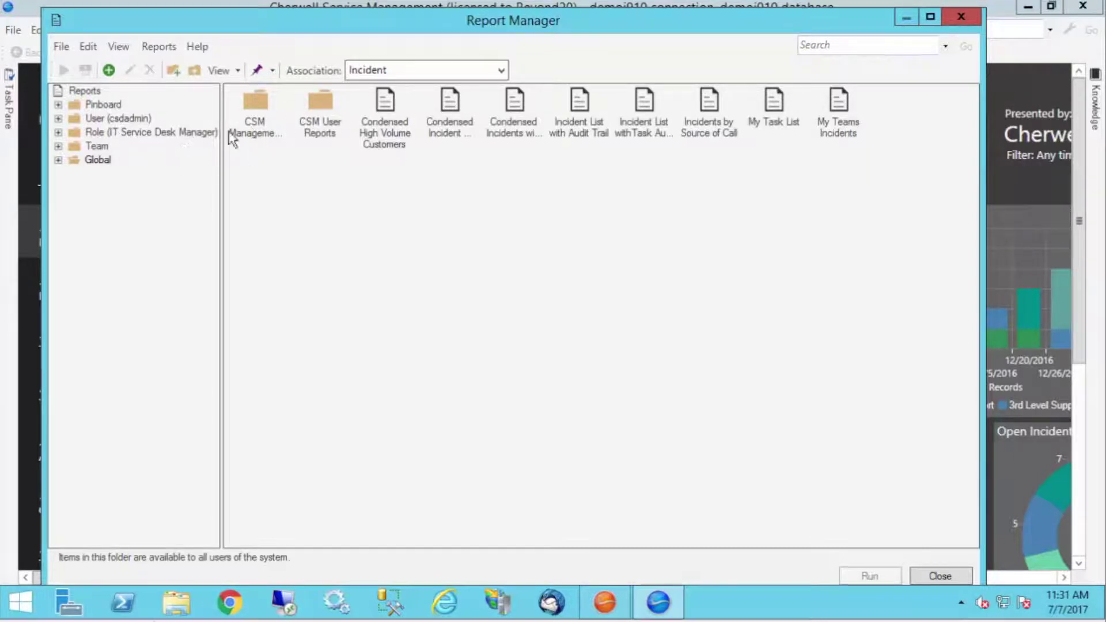
- Open the My Task List report in the Report Designer from its context menu
{"action": "left_click", "coordinate": [774, 110]}
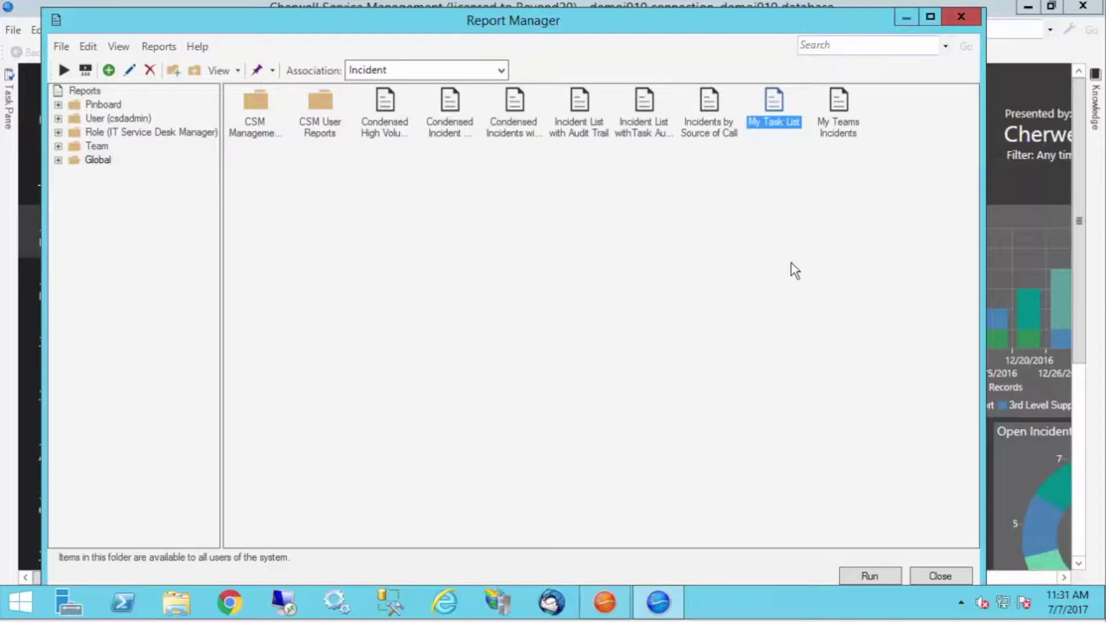
{"action": "right_click", "coordinate": [779, 99]}
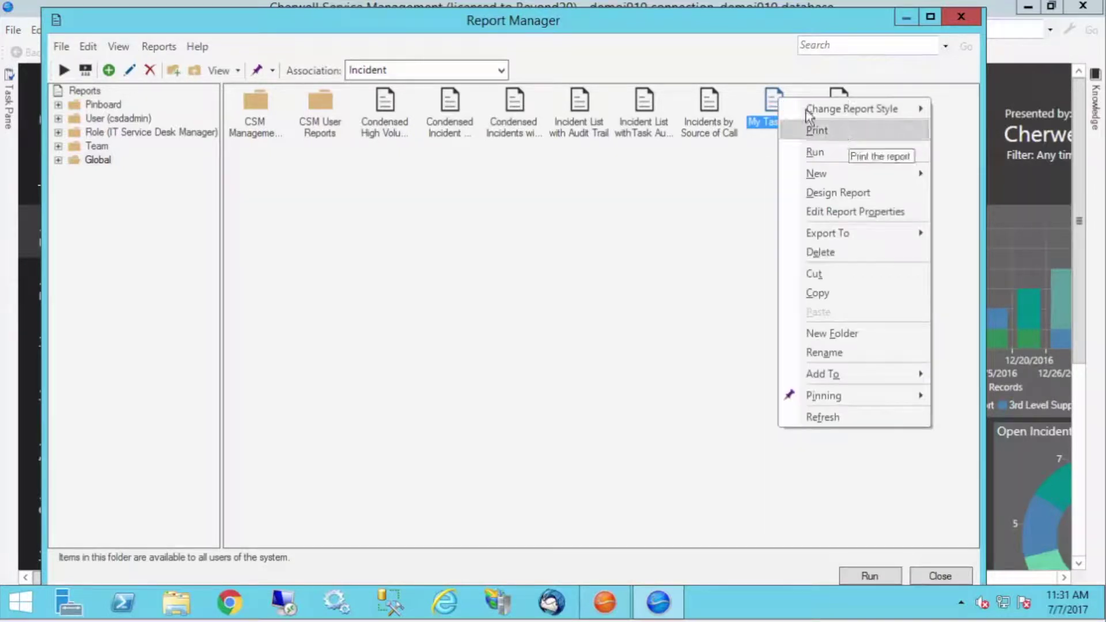
{"action": "left_click", "coordinate": [734, 228]}
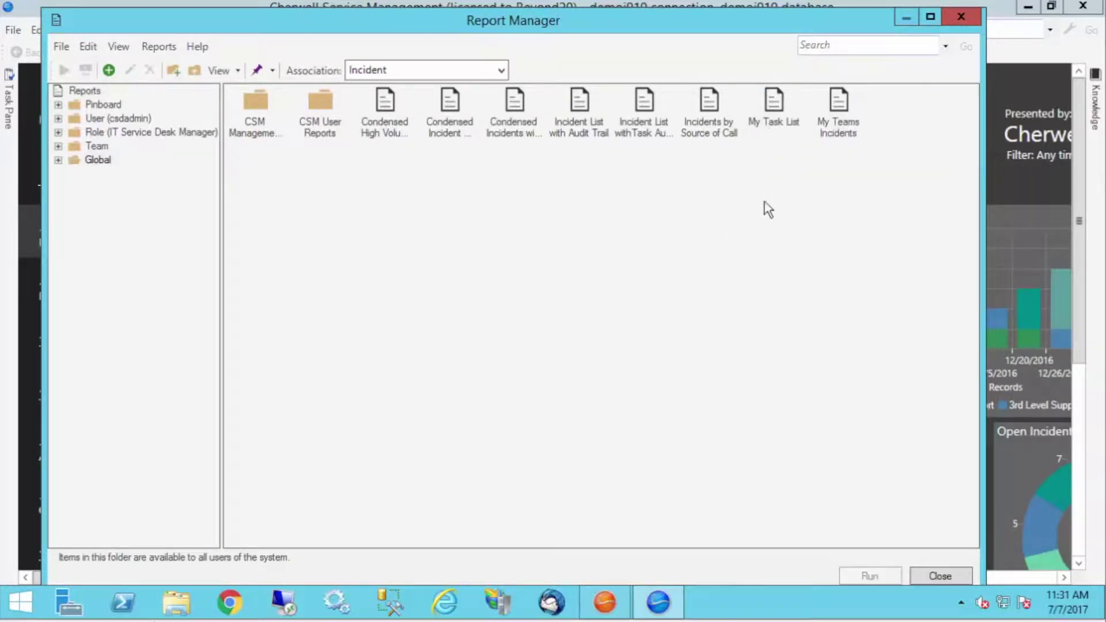
{"action": "right_click", "coordinate": [782, 116]}
{"action": "left_click", "coordinate": [720, 185]}
{"action": "right_click", "coordinate": [774, 120]}
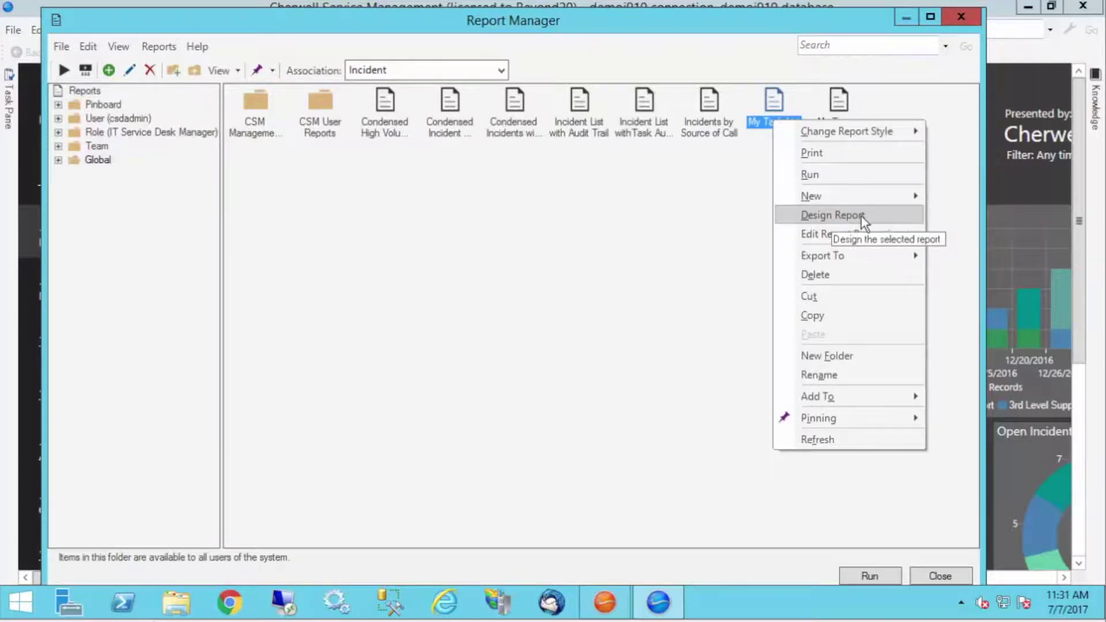
{"action": "left_click", "coordinate": [897, 219]}
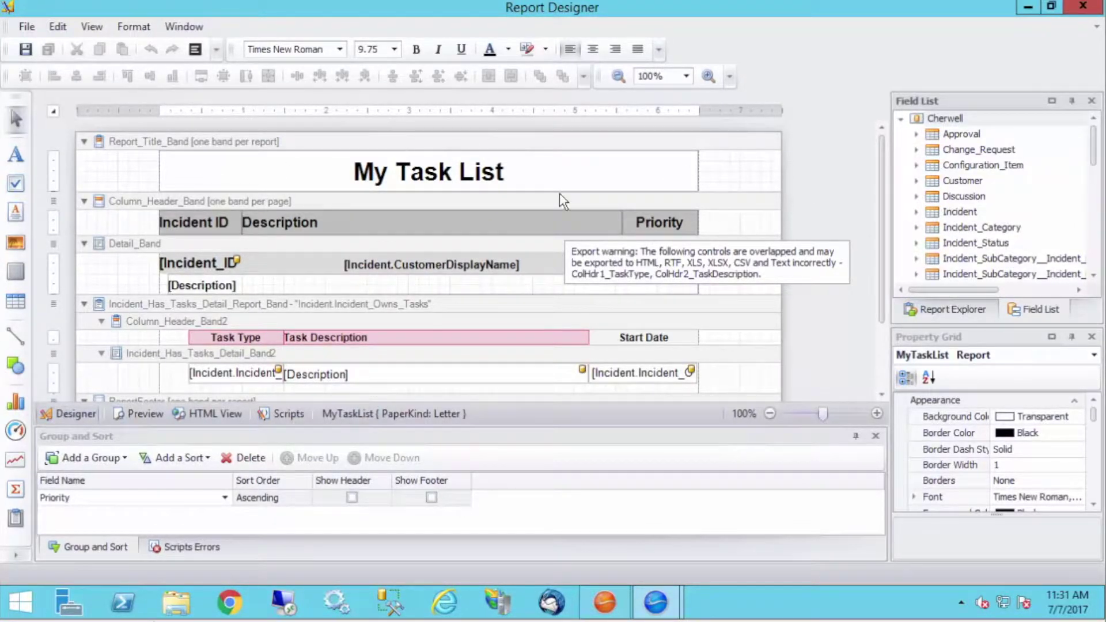
- Narrow the My Task List title label from its right edge
{"action": "left_click", "coordinate": [665, 173]}
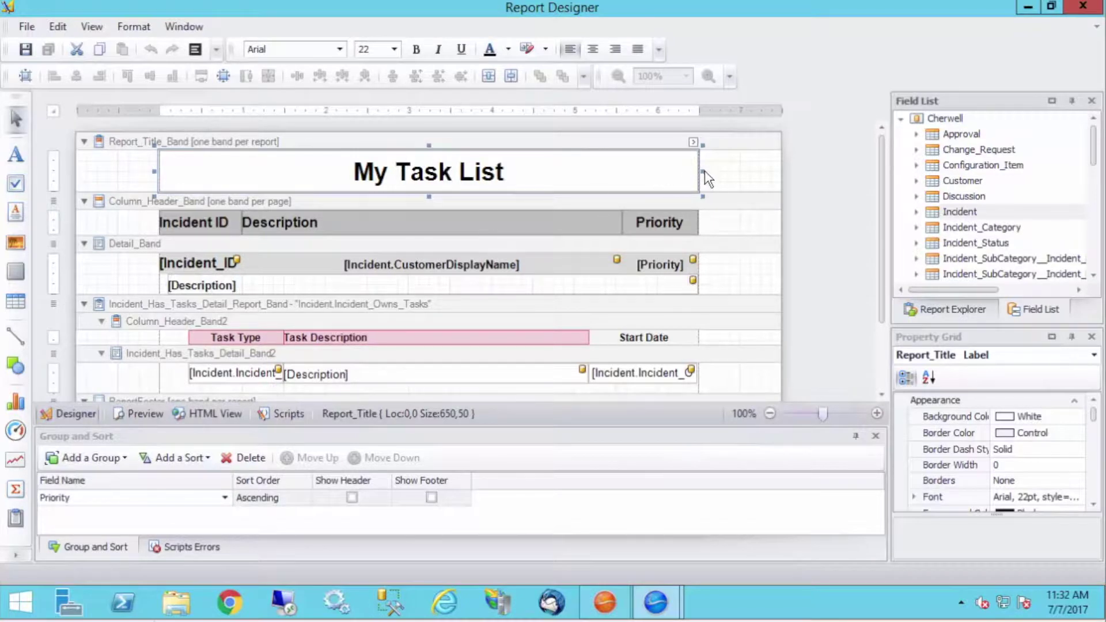
{"action": "left_click_drag", "start_coordinate": [702, 170], "coordinate": [524, 172]}
- Place a new label2 in the title band and widen it to the band's right edge
{"action": "left_click", "coordinate": [593, 186]}
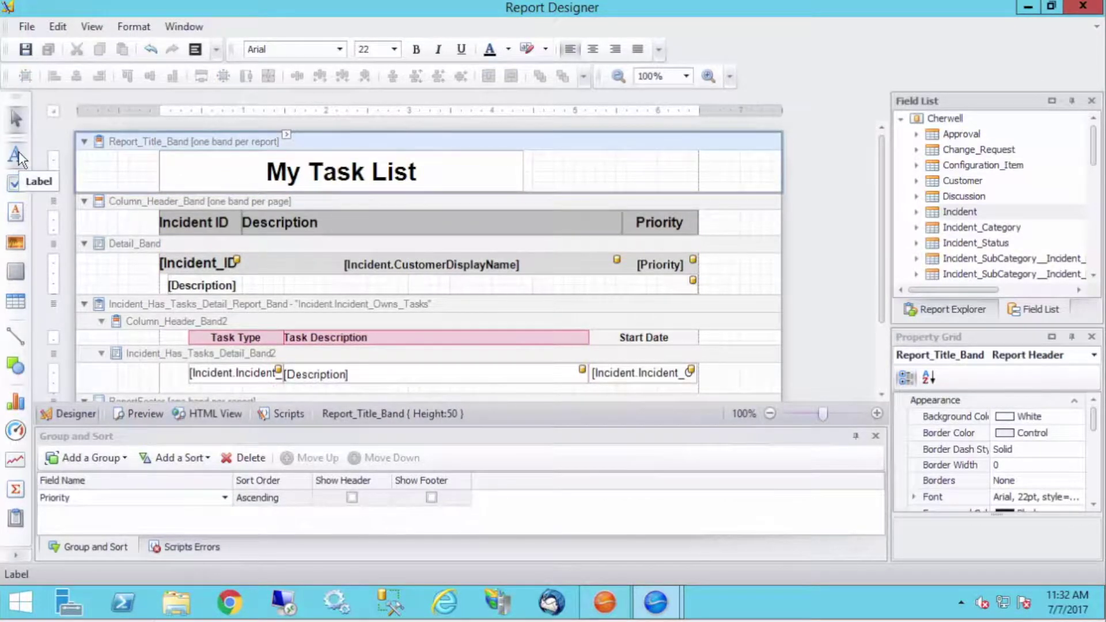
{"action": "left_click_drag", "start_coordinate": [18, 151], "coordinate": [564, 162]}
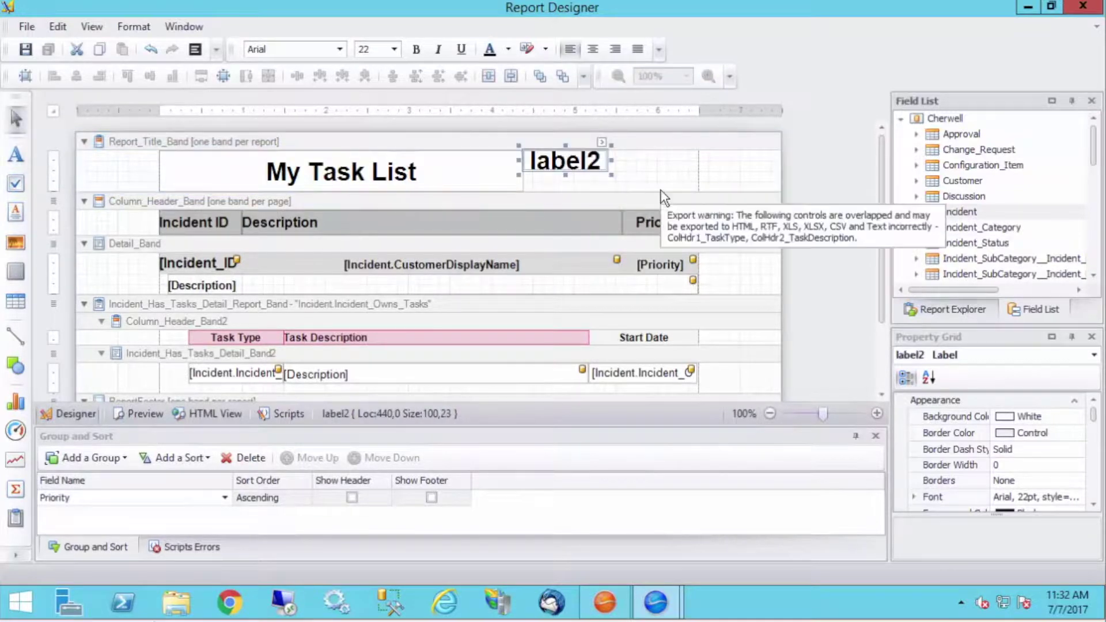
{"action": "left_click", "coordinate": [641, 179]}
{"action": "left_click", "coordinate": [563, 163]}
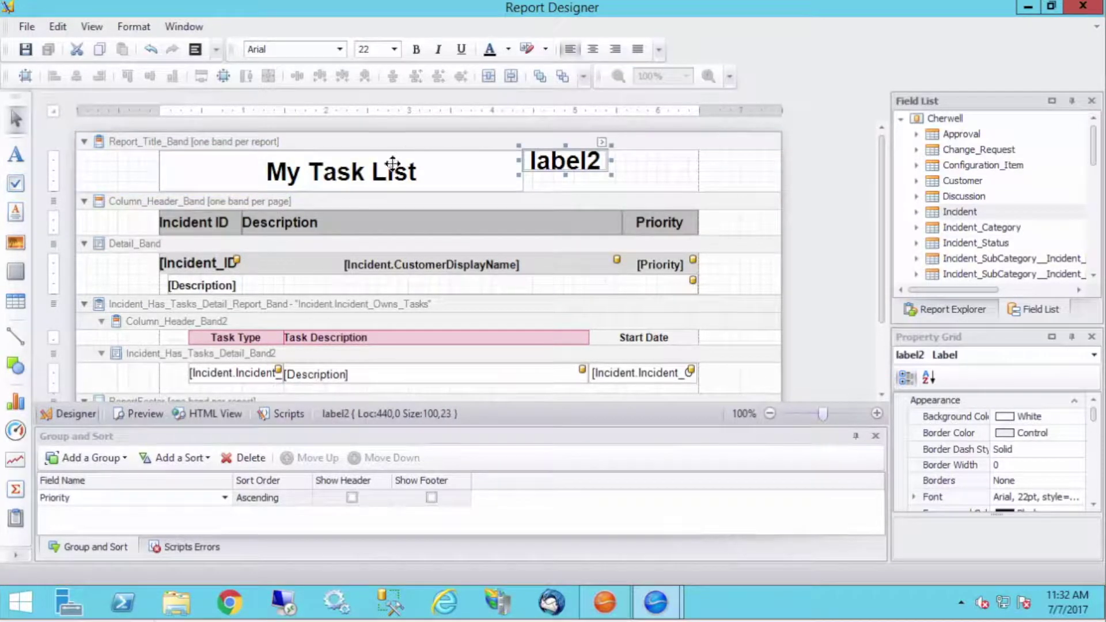
{"action": "left_click", "coordinate": [589, 188]}
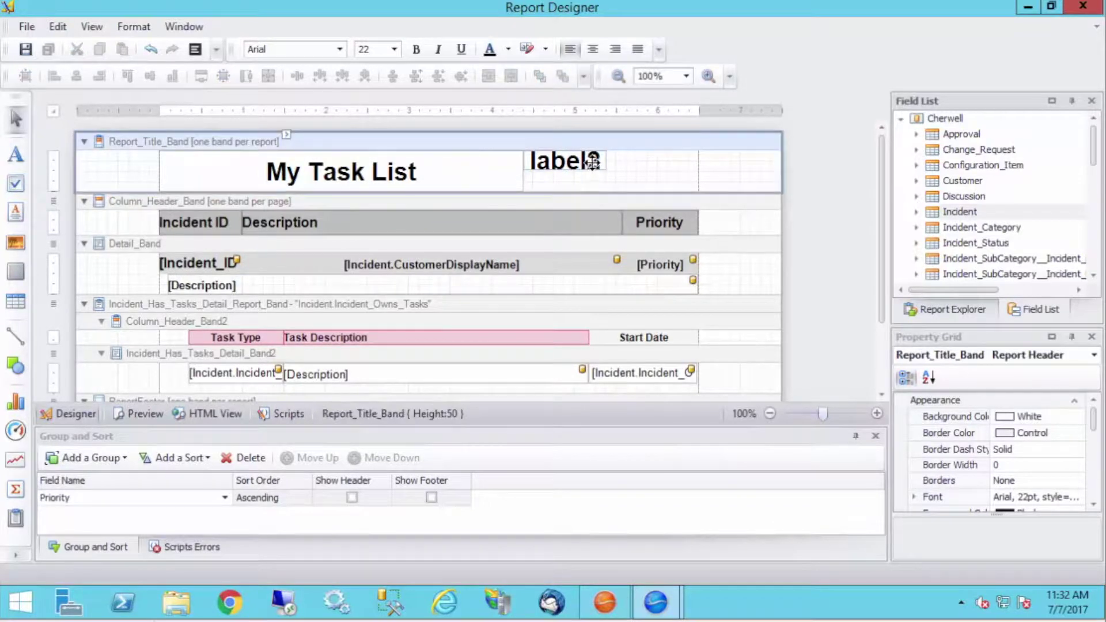
{"action": "left_click", "coordinate": [588, 159]}
{"action": "left_click_drag", "start_coordinate": [624, 161], "coordinate": [700, 168]}
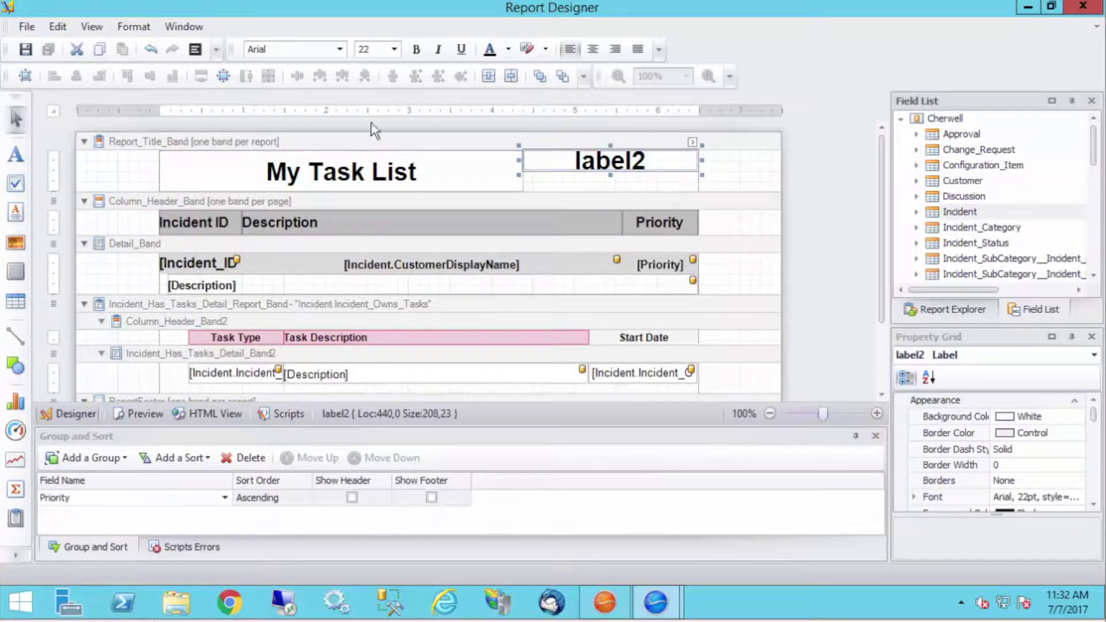
- Set label2's font size to 12 and align its text left
{"action": "left_click", "coordinate": [396, 51]}
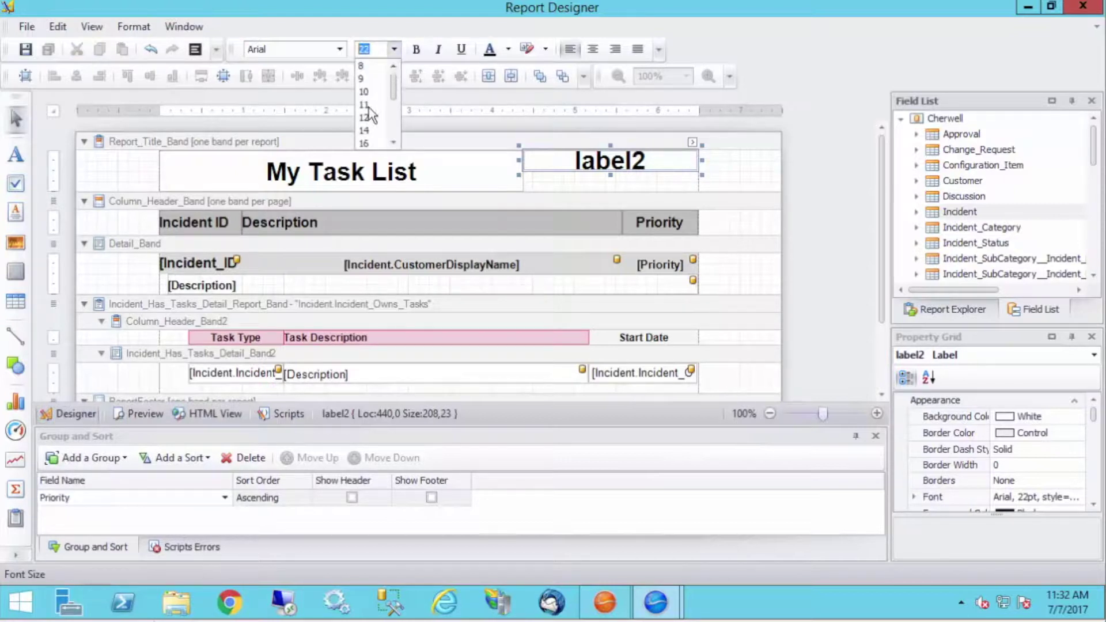
{"action": "left_click", "coordinate": [364, 130]}
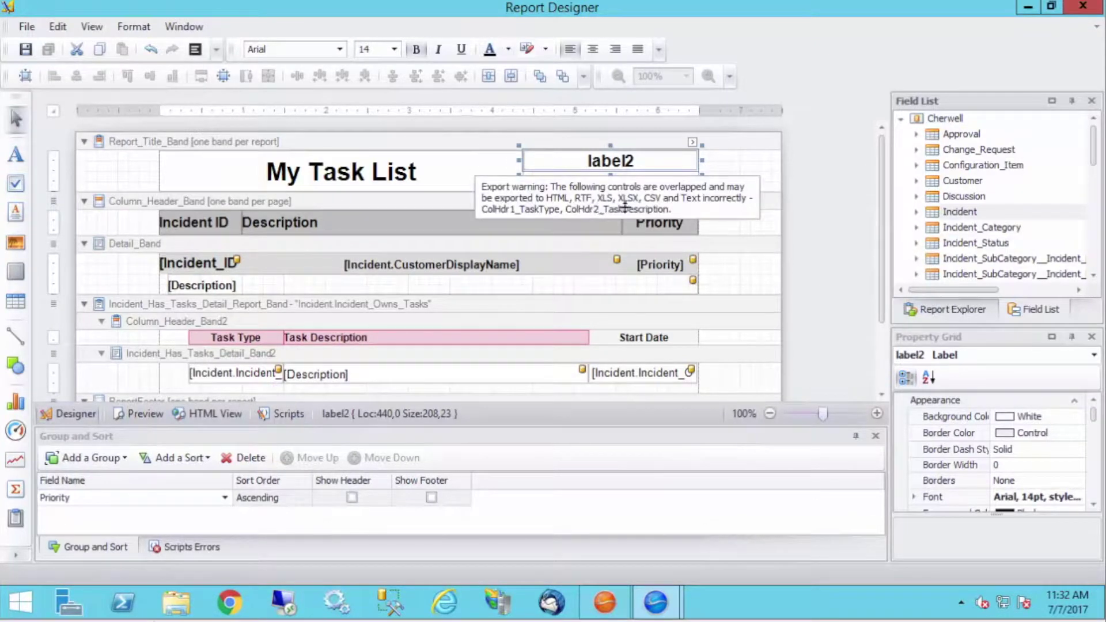
{"action": "left_click", "coordinate": [730, 165]}
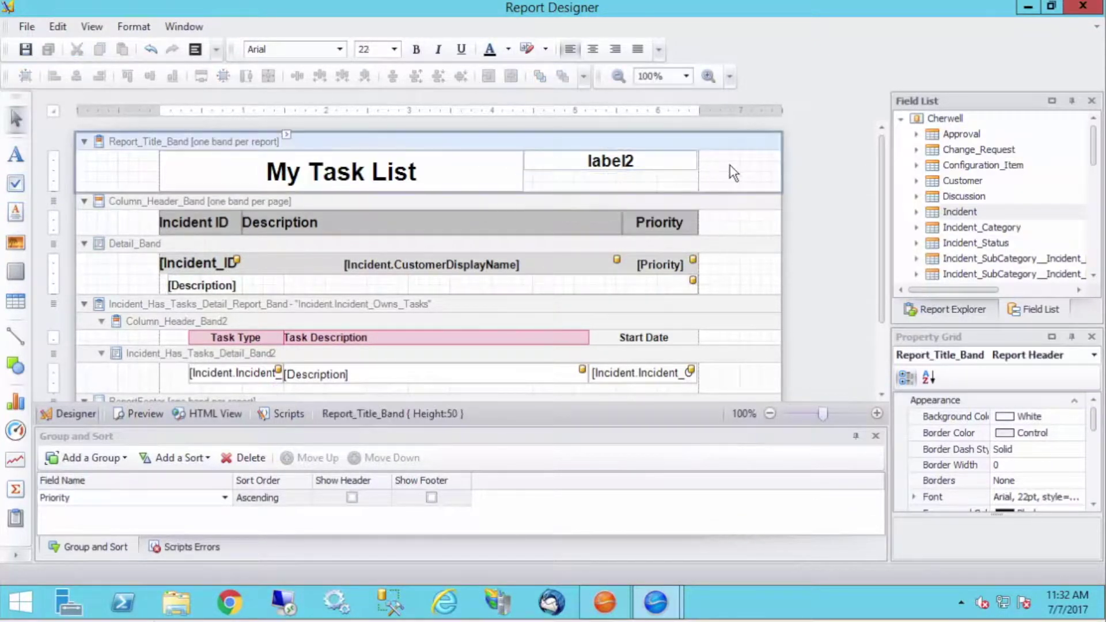
{"action": "left_click", "coordinate": [643, 160]}
{"action": "left_click", "coordinate": [395, 49]}
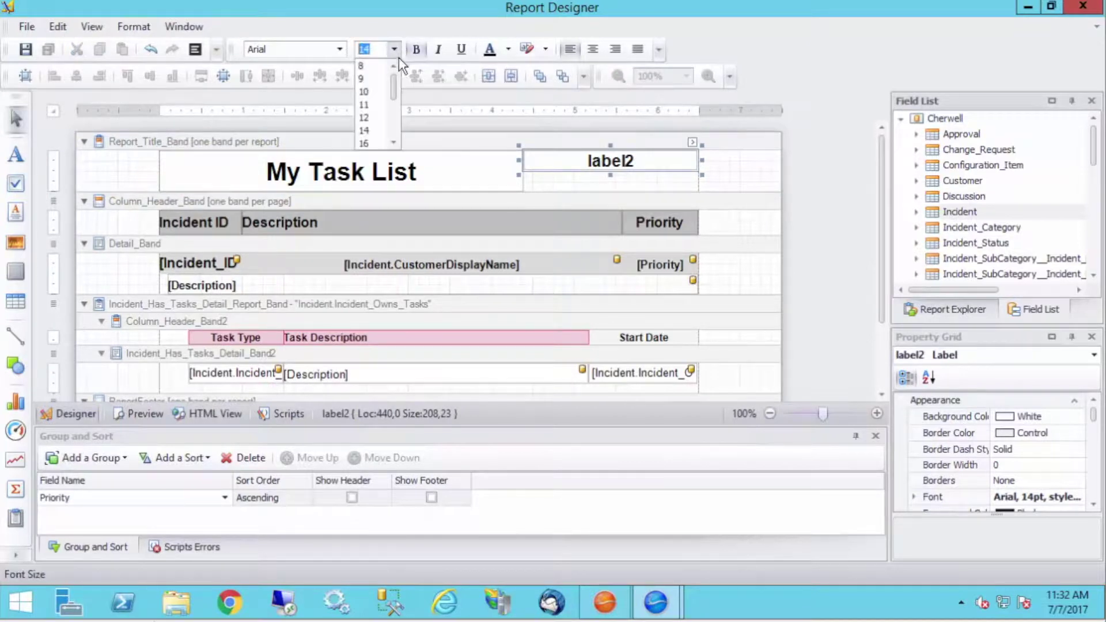
{"action": "left_click", "coordinate": [370, 117]}
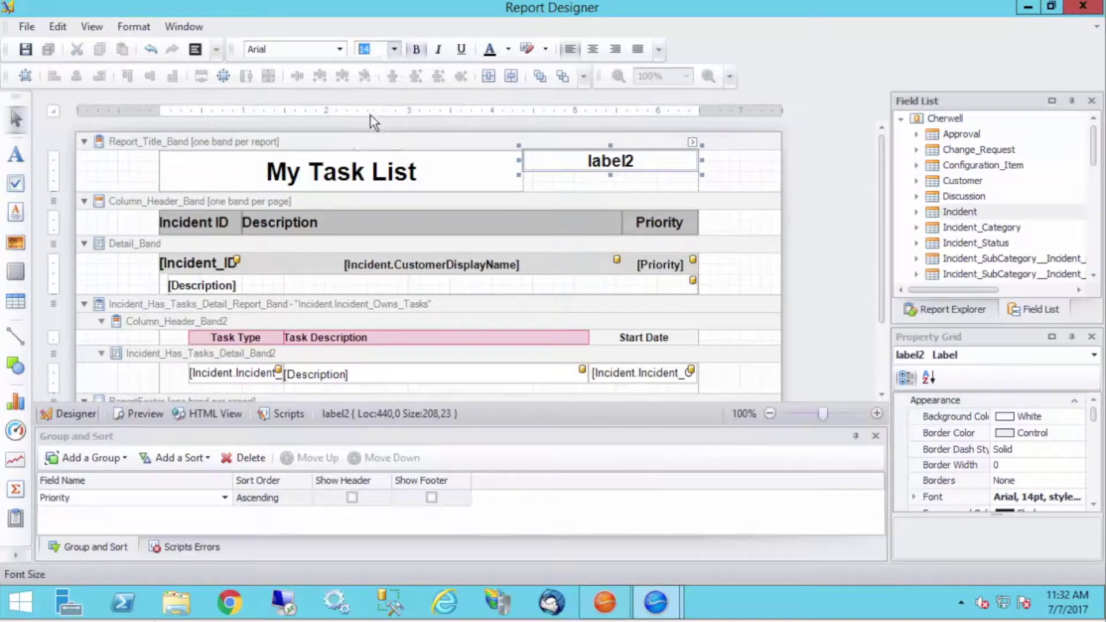
{"action": "left_click", "coordinate": [649, 188]}
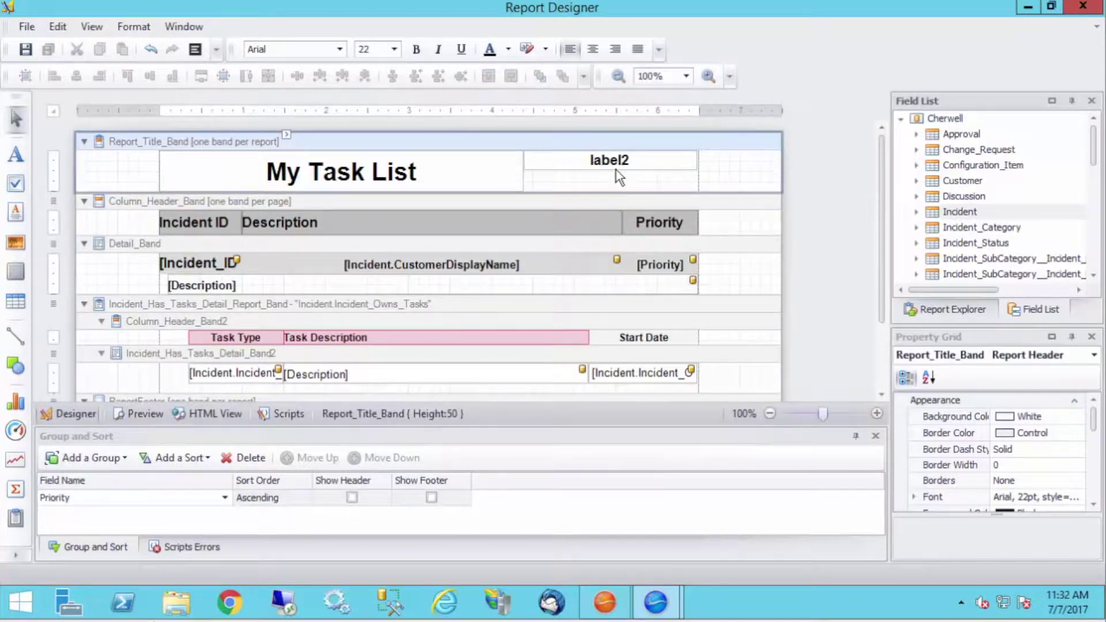
{"action": "left_click", "coordinate": [617, 172]}
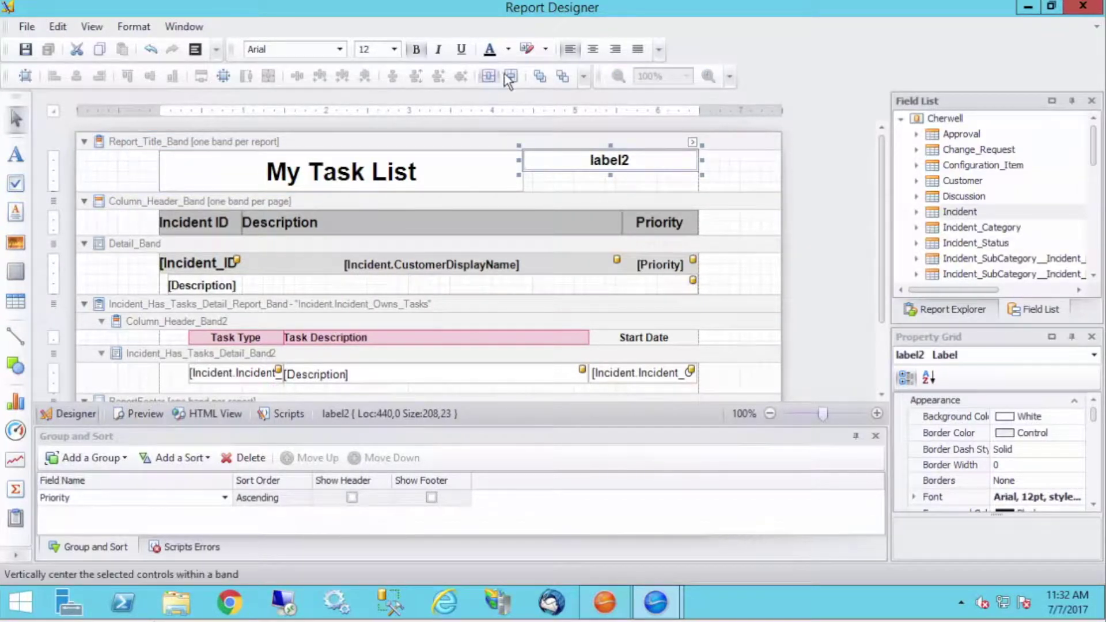
{"action": "left_click", "coordinate": [570, 49]}
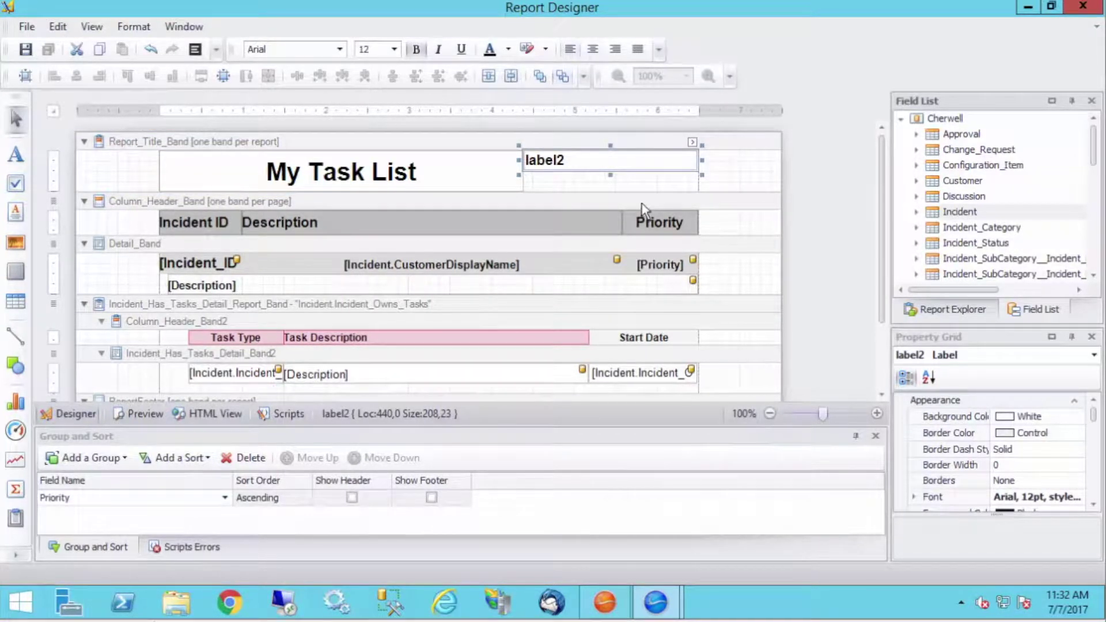
{"action": "left_click", "coordinate": [638, 181]}
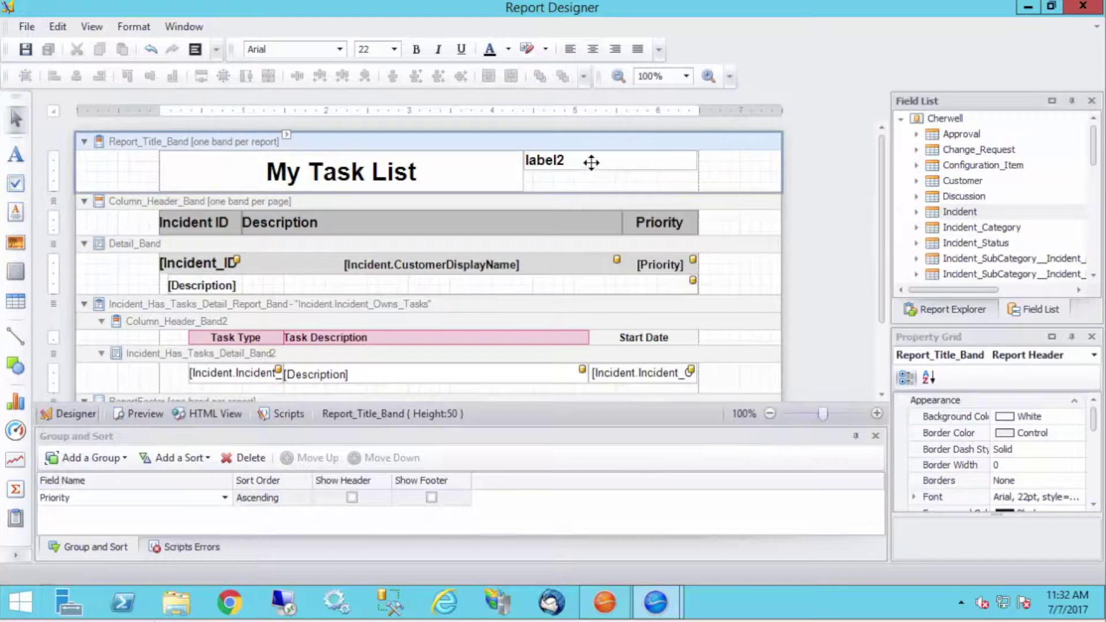
- Close the Field List panel and reopen it from the View > Windows list
{"action": "left_click", "coordinate": [901, 119]}
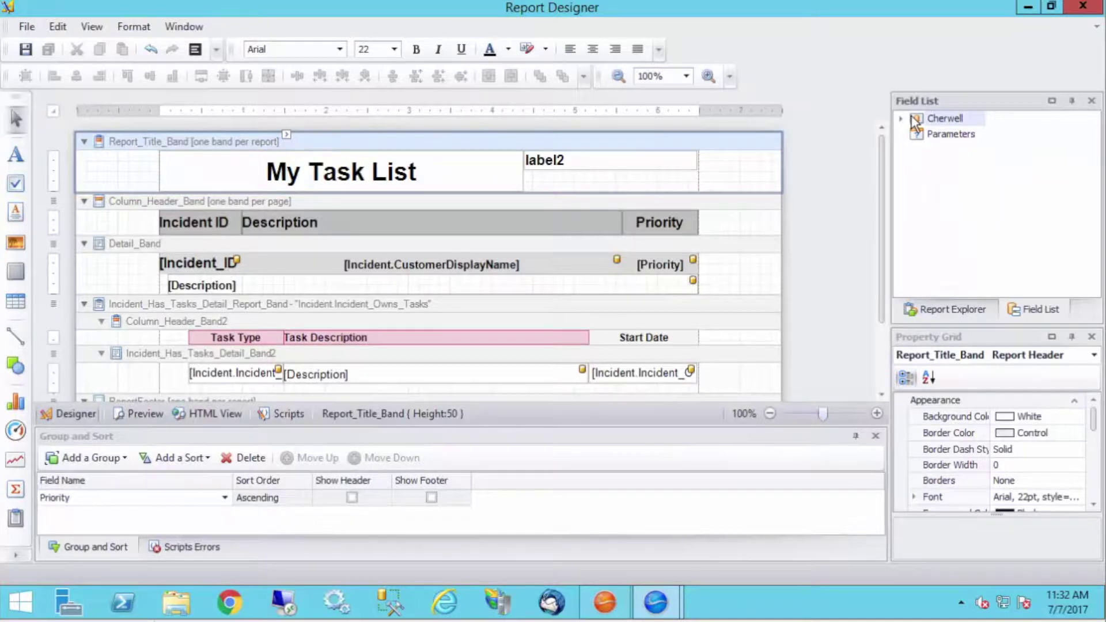
{"action": "left_click", "coordinate": [184, 26]}
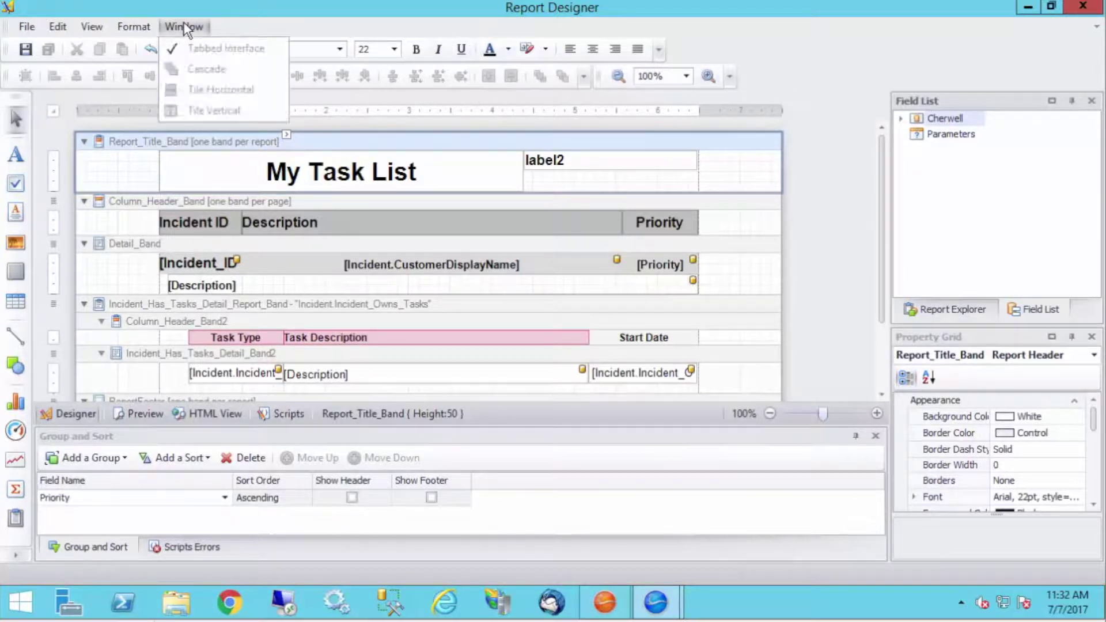
{"action": "left_click", "coordinate": [380, 35]}
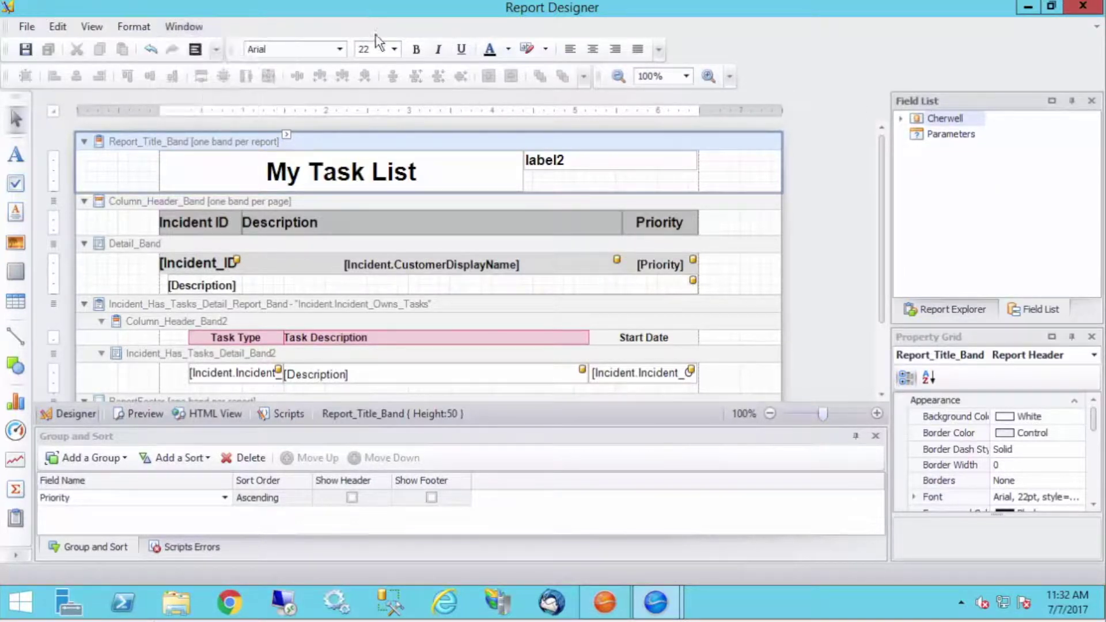
{"action": "left_click", "coordinate": [1092, 101]}
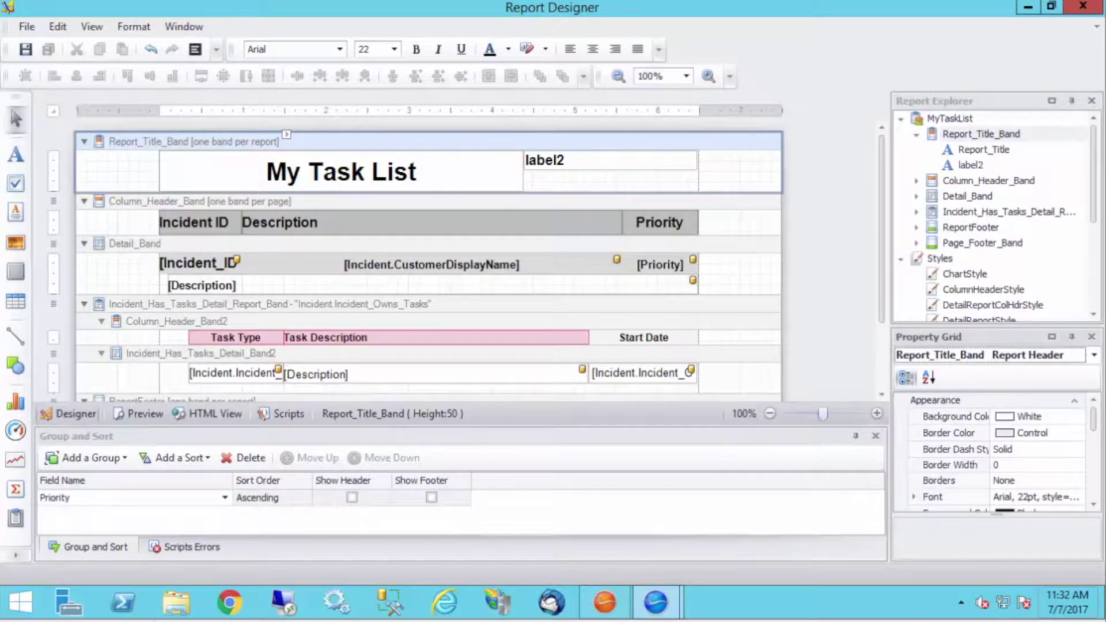
{"action": "key", "text": "alt+v"}
{"action": "key", "text": "w"}
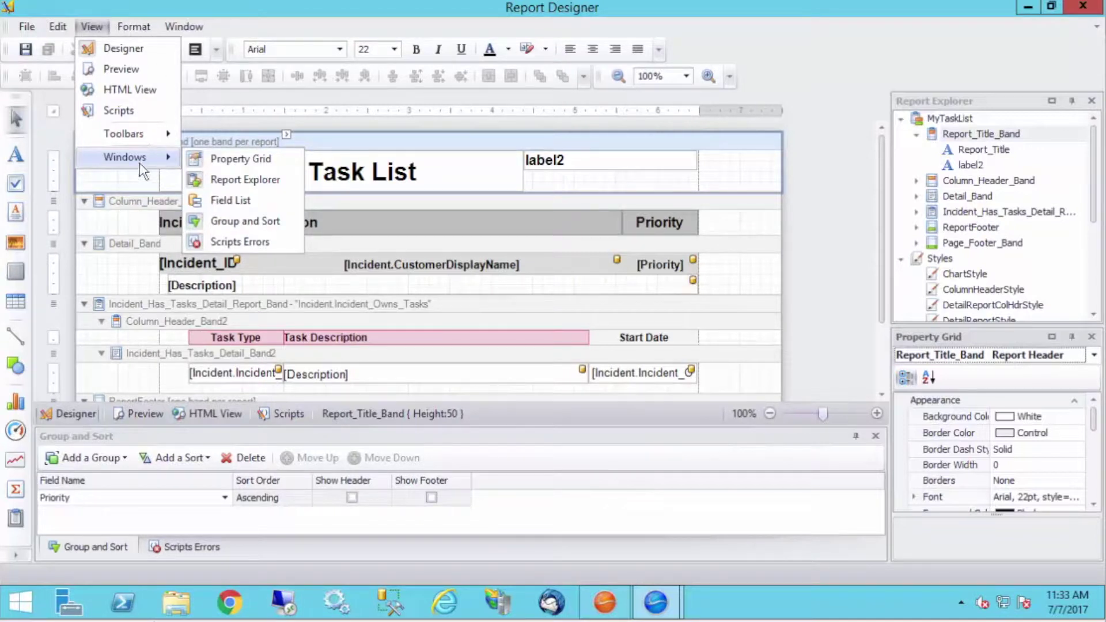
{"action": "left_click", "coordinate": [234, 201]}
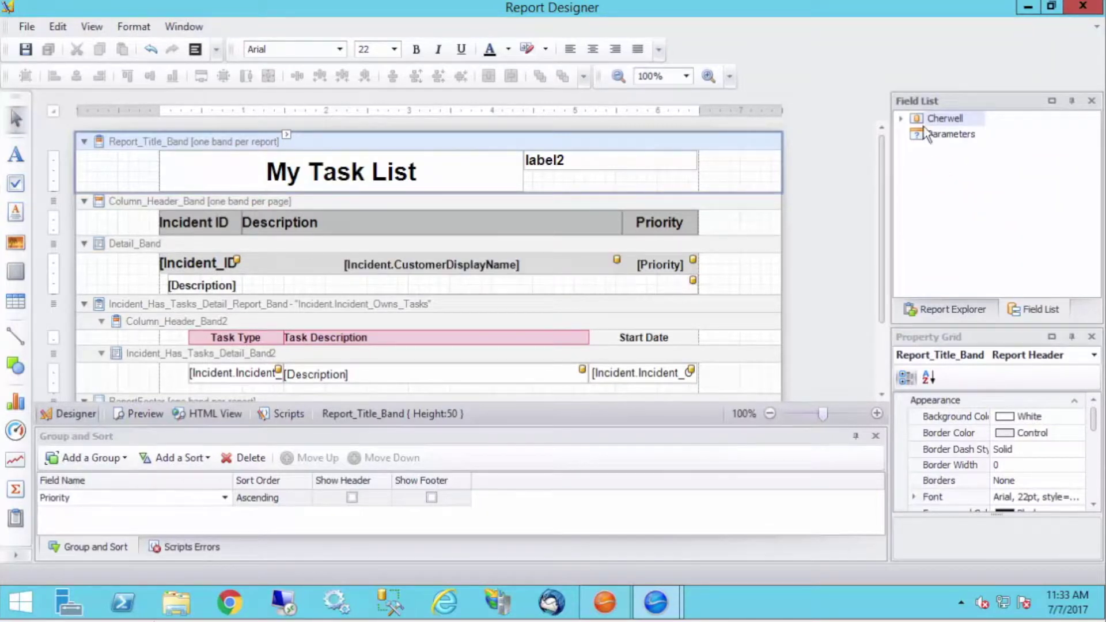
- Scroll through the Cherwell tables, then collapse the Cherwell data source node
{"action": "left_click", "coordinate": [903, 118]}
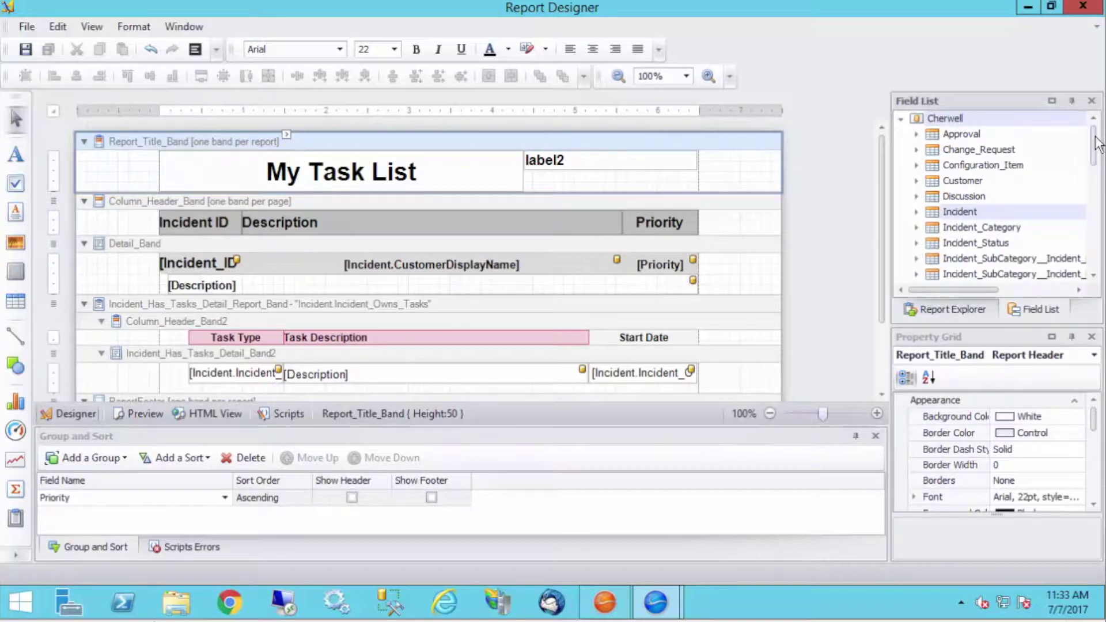
{"action": "mouse_move", "coordinate": [1097, 144]}
{"action": "left_mouse_down"}
{"action": "mouse_move", "coordinate": [1097, 253]}
{"action": "mouse_move", "coordinate": [1098, 144]}
{"action": "left_mouse_up"}
{"action": "mouse_move", "coordinate": [1098, 155]}
{"action": "left_mouse_down"}
{"action": "mouse_move", "coordinate": [1096, 262]}
{"action": "mouse_move", "coordinate": [1097, 153]}
{"action": "left_mouse_up"}
{"action": "left_click", "coordinate": [902, 119]}
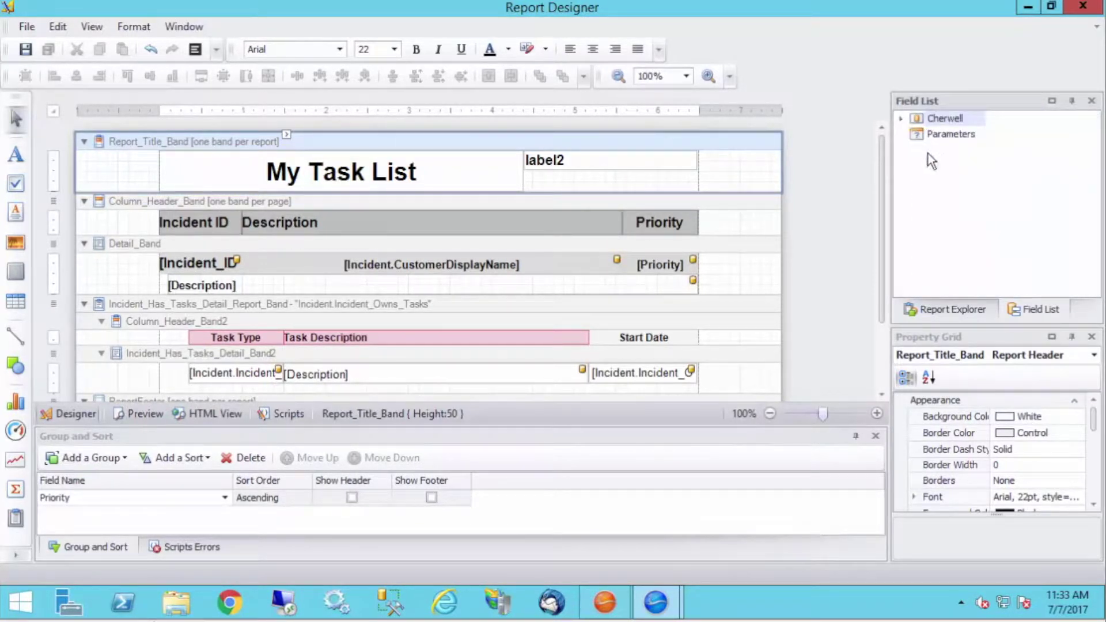
- Add calculatedField1 under Cherwell and open the Calculated Field Collection Editor
{"action": "right_click", "coordinate": [982, 121]}
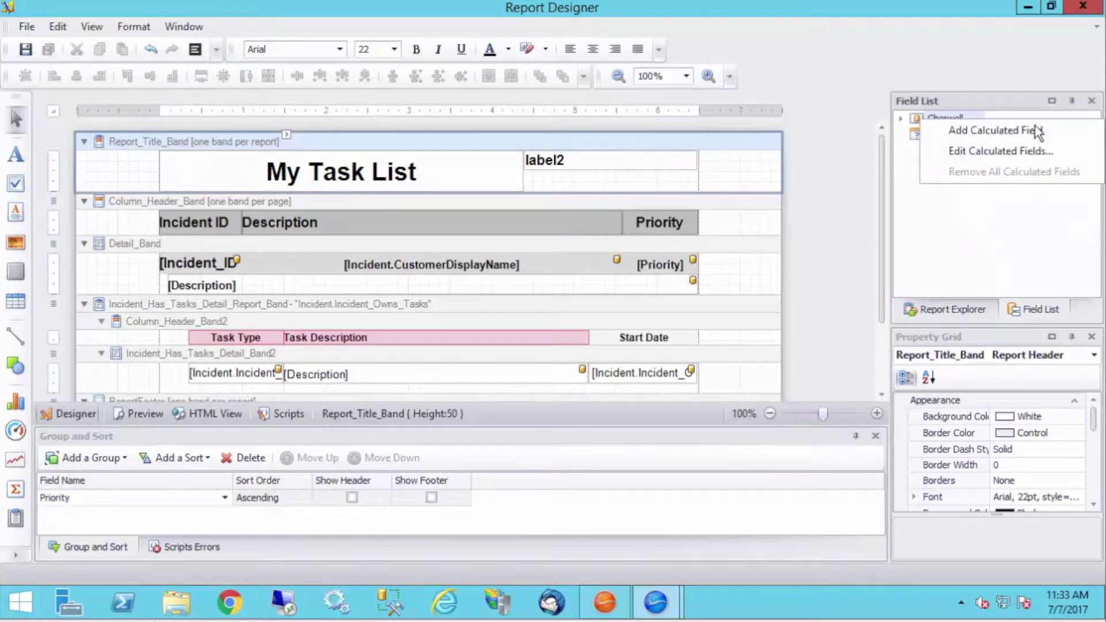
{"action": "left_click", "coordinate": [997, 225]}
{"action": "left_click", "coordinate": [948, 136]}
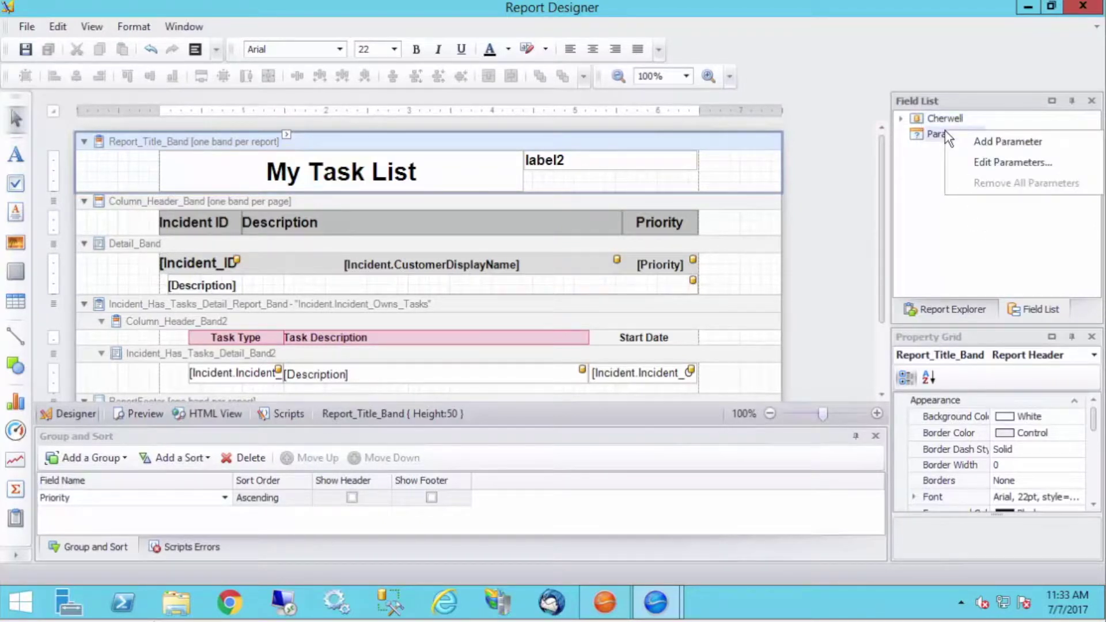
{"action": "left_click", "coordinate": [932, 198]}
{"action": "left_click", "coordinate": [943, 118]}
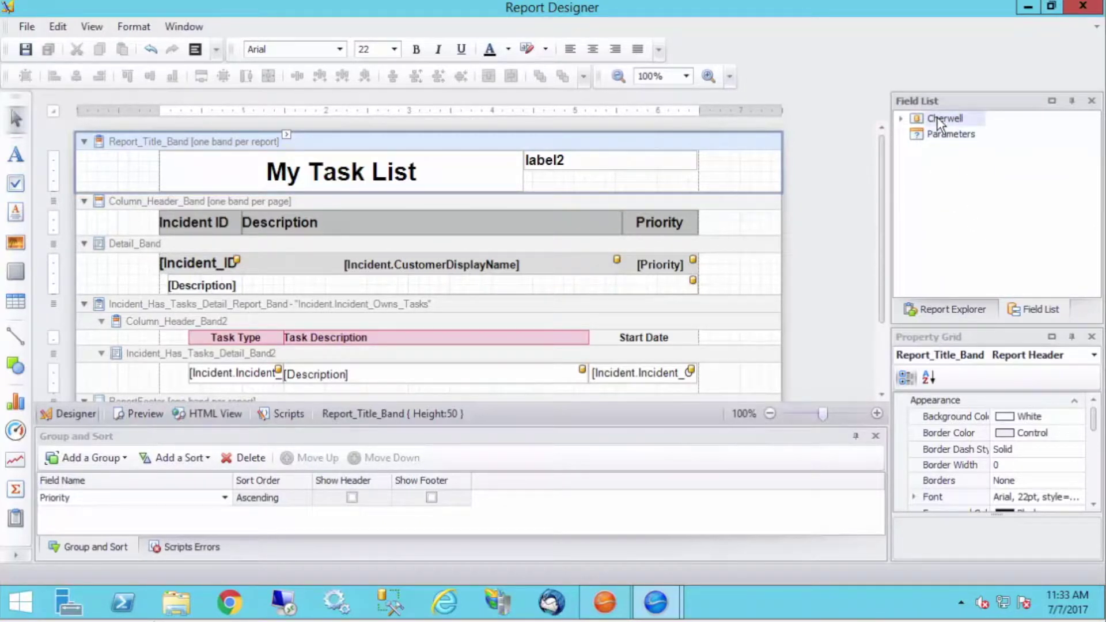
{"action": "right_click", "coordinate": [945, 118]}
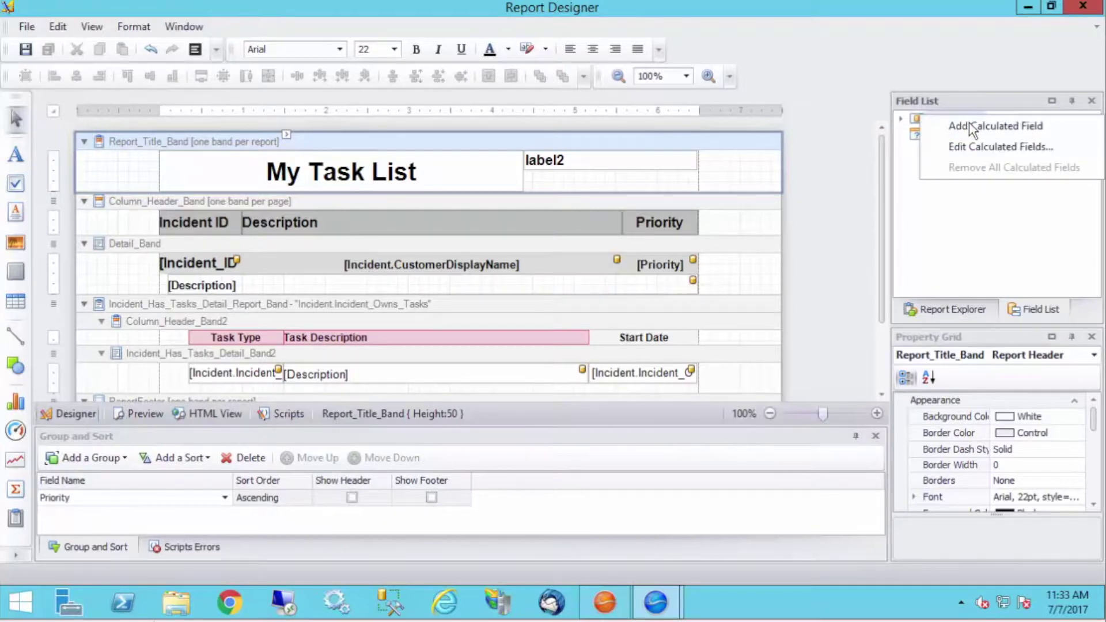
{"action": "left_click", "coordinate": [973, 125]}
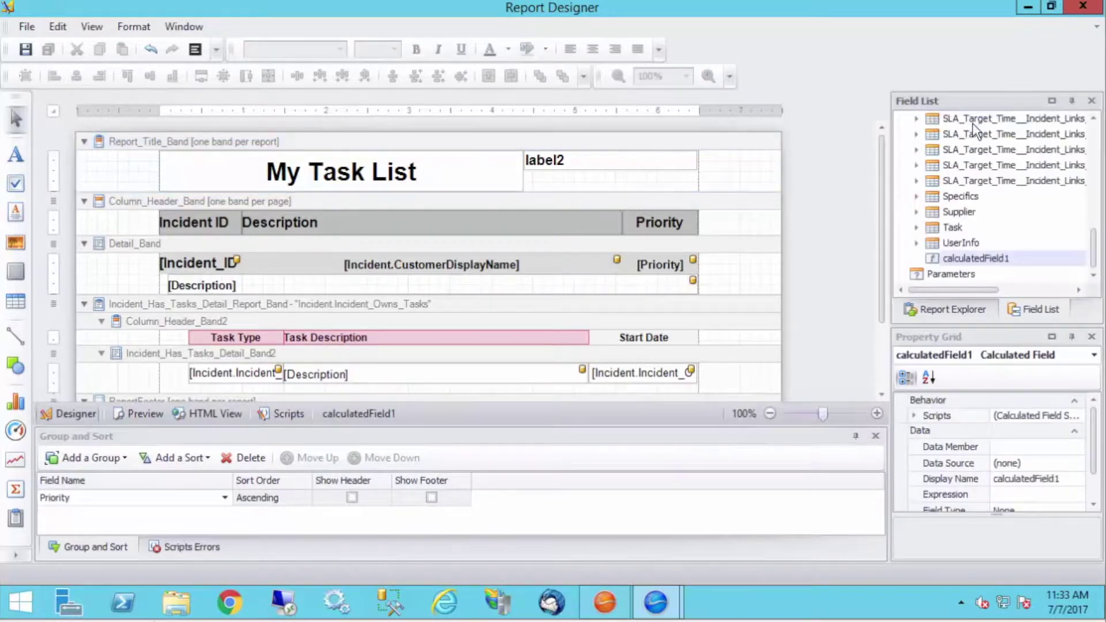
{"action": "right_click", "coordinate": [994, 264]}
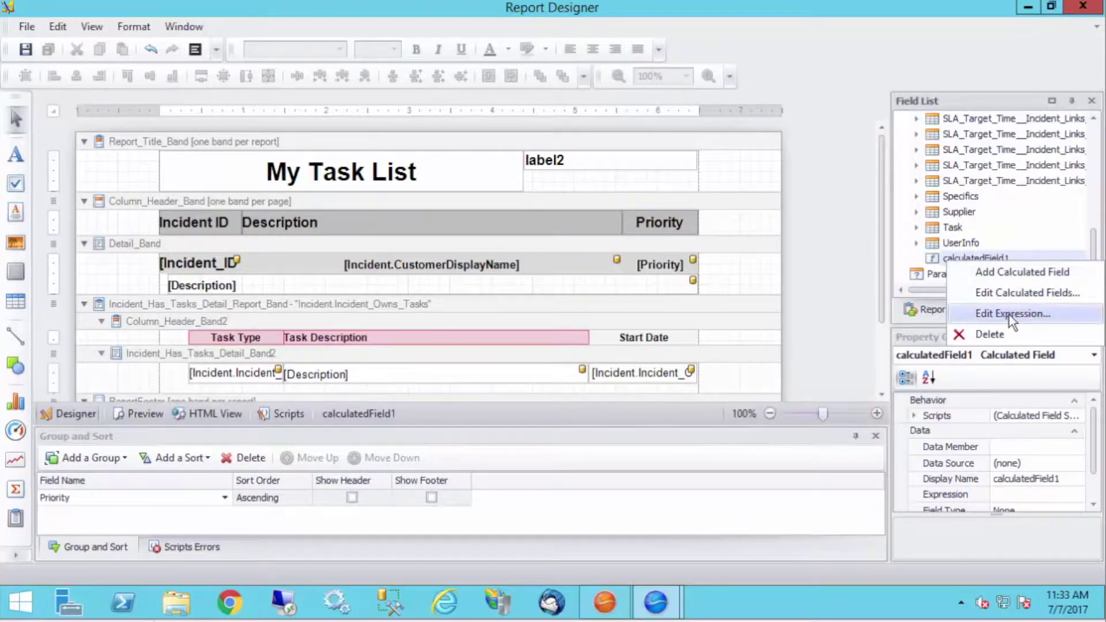
{"action": "left_click", "coordinate": [1040, 294]}
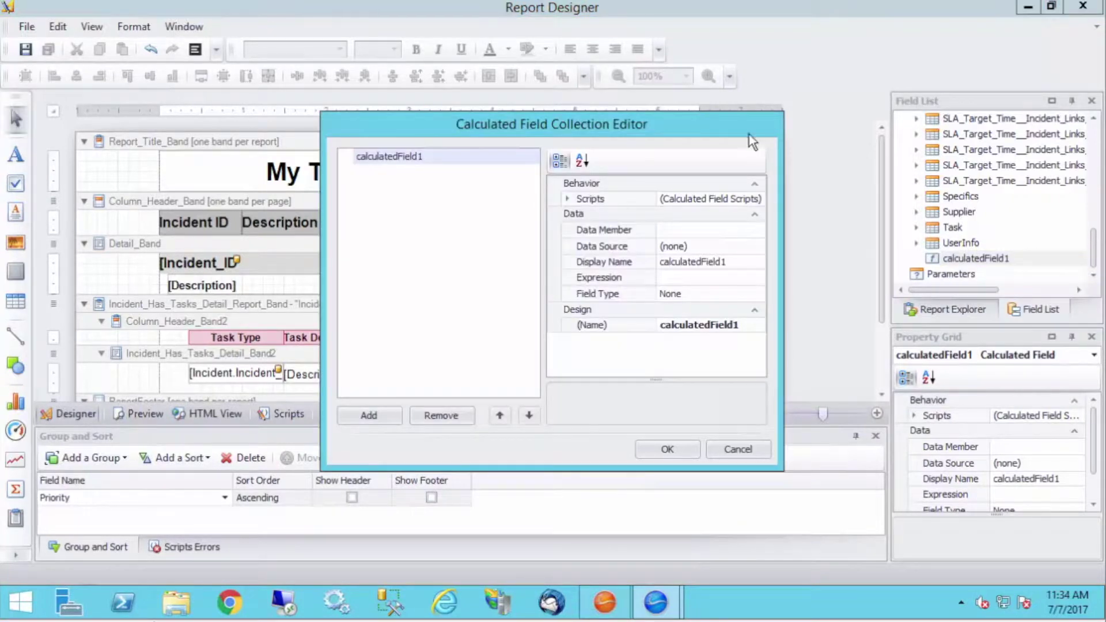
- Move and widen the collection editor, browsing its Scripts and Data Member settings unchanged
{"action": "left_click_drag", "start_coordinate": [551, 122], "coordinate": [456, 110]}
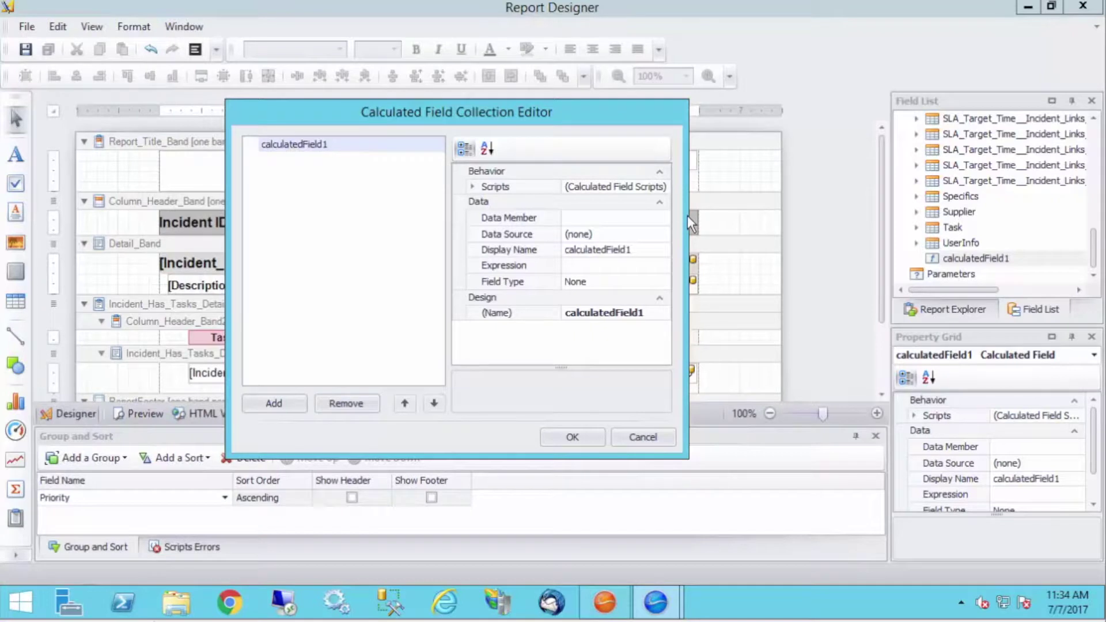
{"action": "left_click_drag", "start_coordinate": [689, 217], "coordinate": [821, 220]}
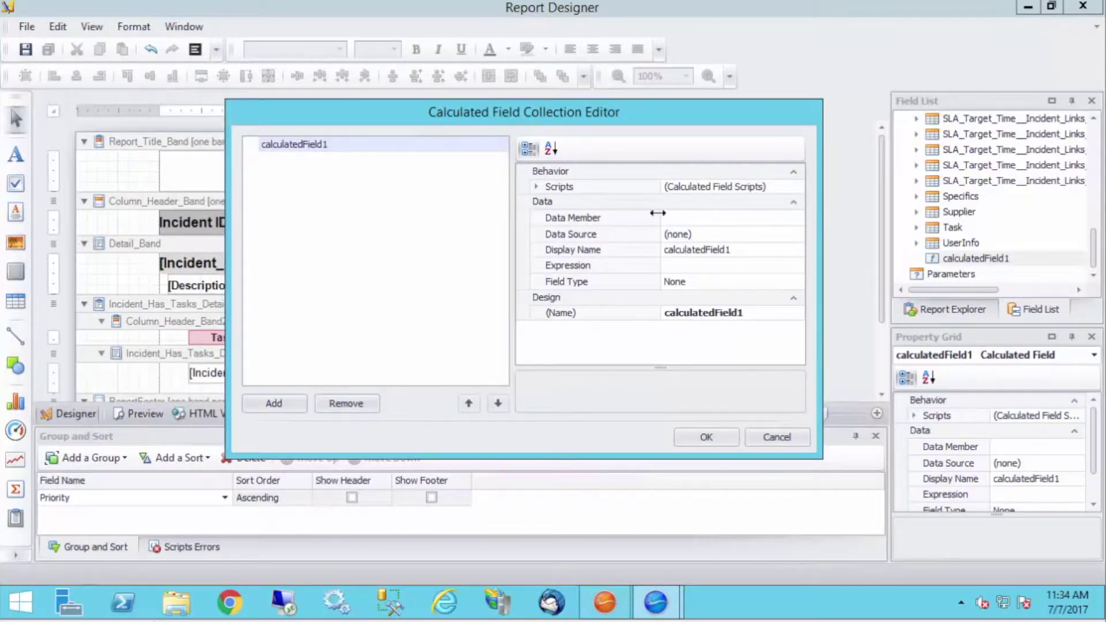
{"action": "left_click", "coordinate": [537, 187]}
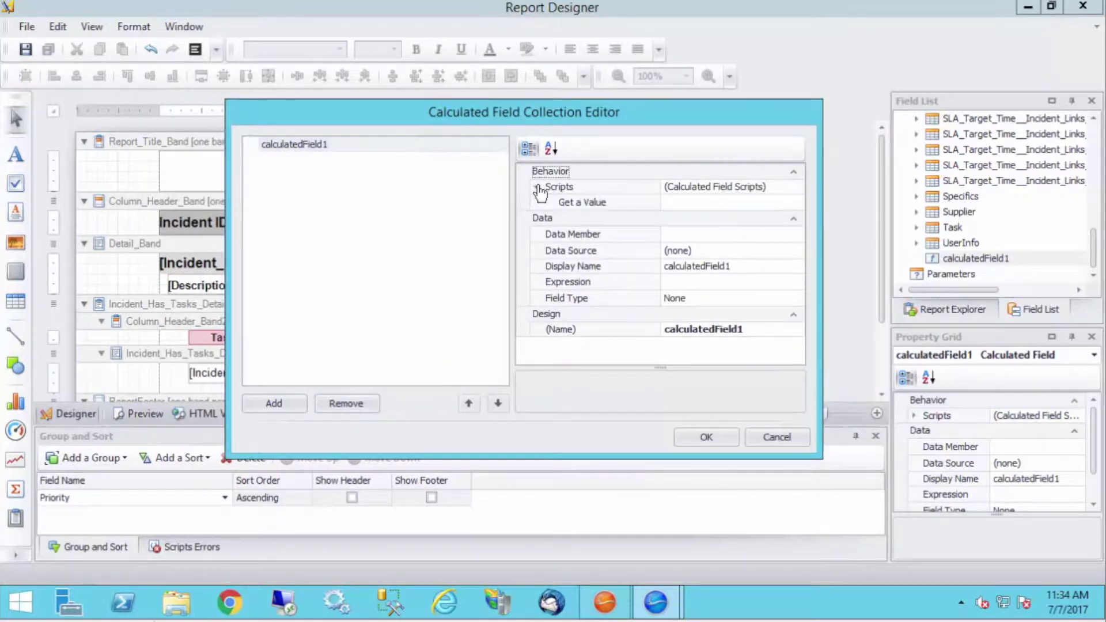
{"action": "left_click", "coordinate": [537, 187]}
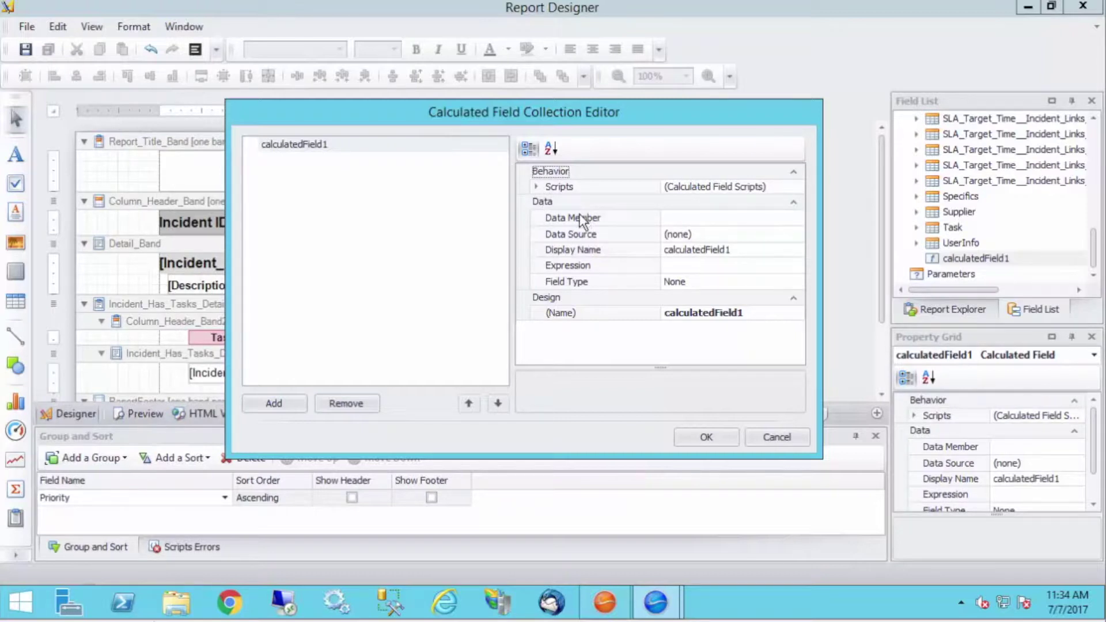
{"action": "left_click", "coordinate": [724, 224]}
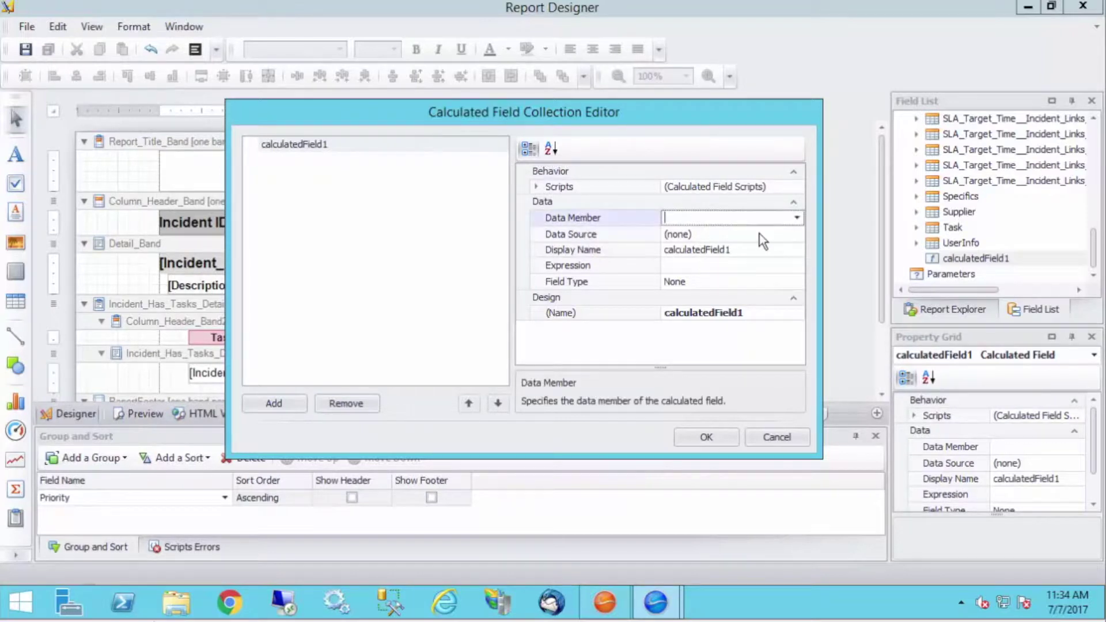
{"action": "left_click", "coordinate": [796, 219]}
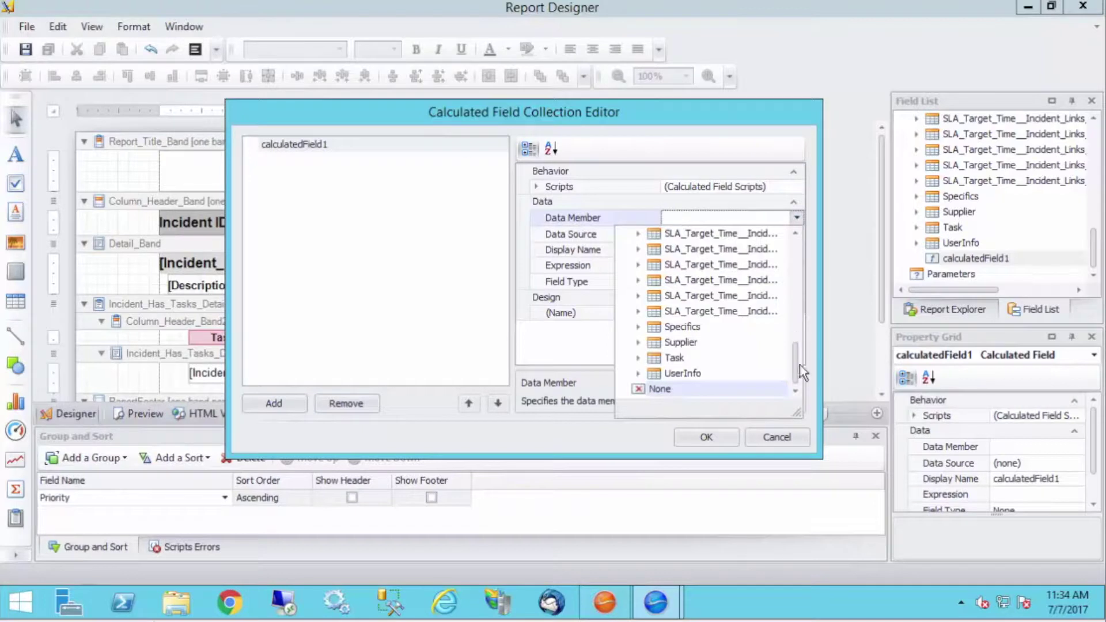
{"action": "left_click_drag", "start_coordinate": [800, 344], "coordinate": [807, 244]}
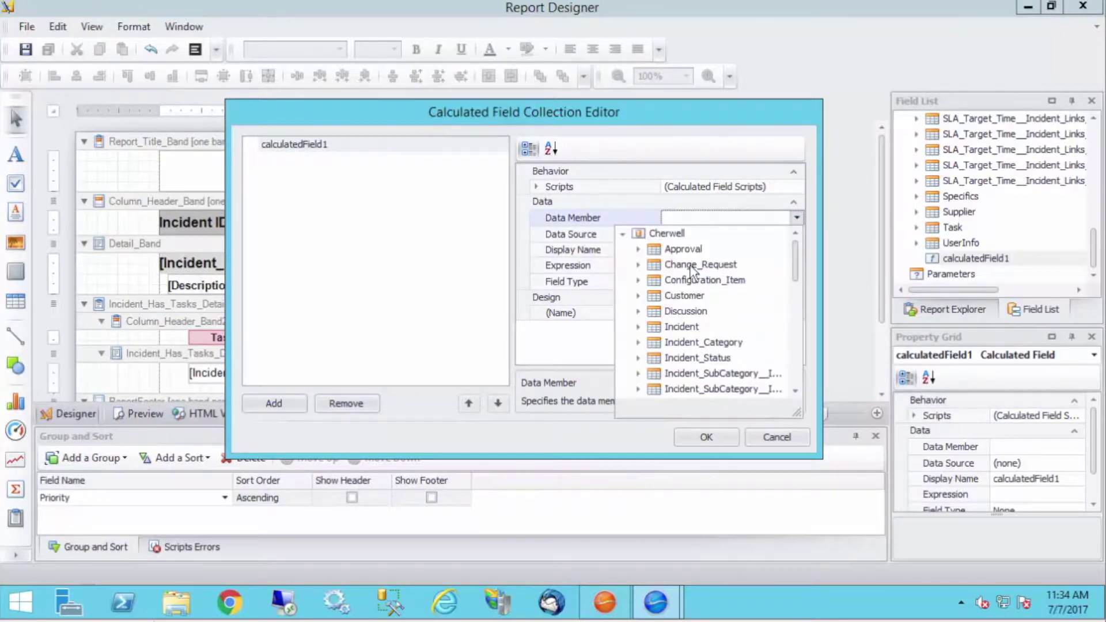
{"action": "left_click", "coordinate": [684, 129]}
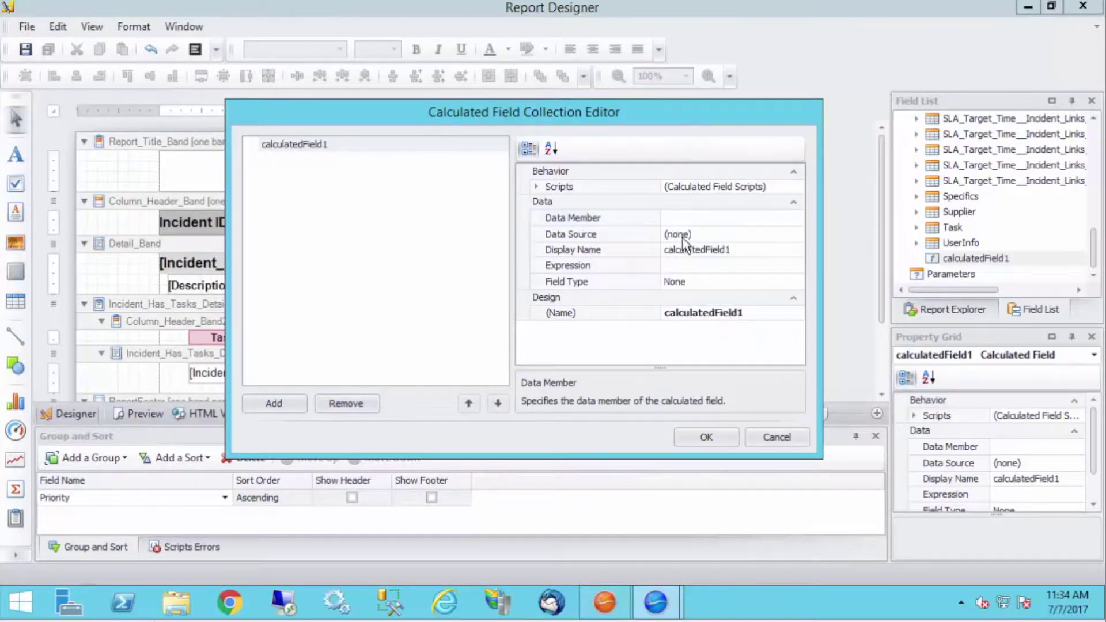
- Set the display name to TodayDate and the field type to DateTime
{"action": "left_click", "coordinate": [712, 254]}
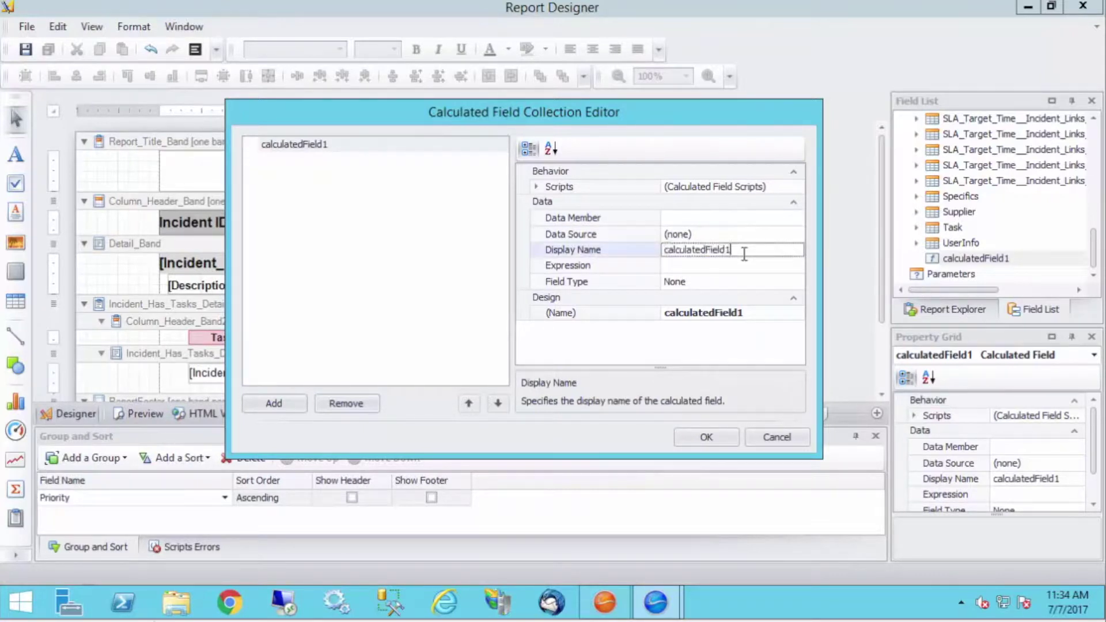
{"action": "type", "text": "Today'"}
{"action": "key", "text": "BackSpace"}
{"action": "type", "text": "Date"}
{"action": "key", "text": "Return"}
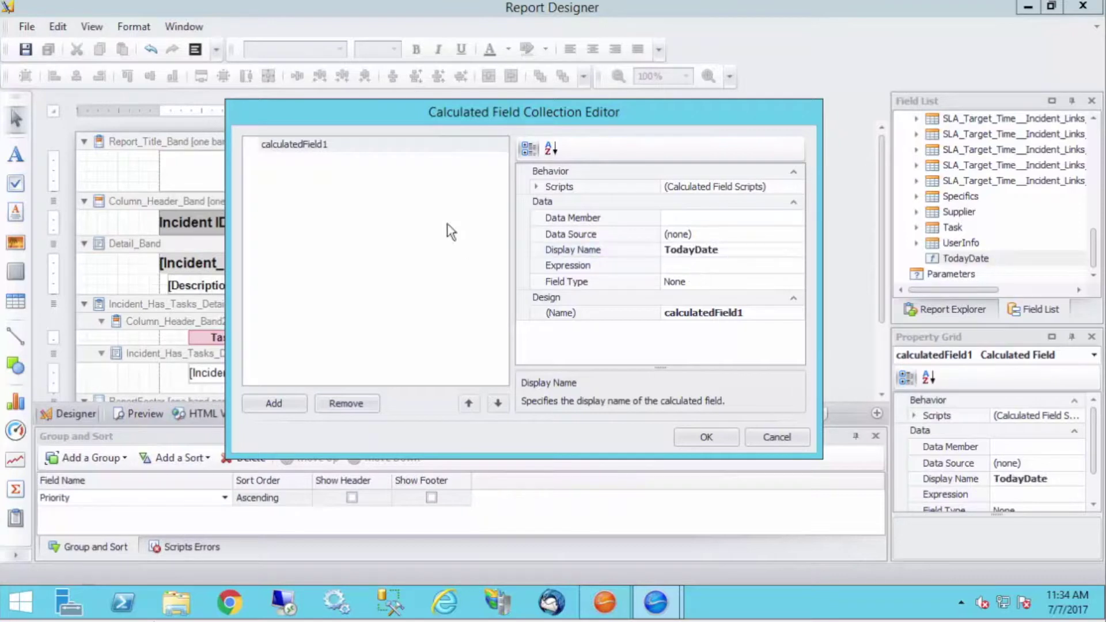
{"action": "left_click", "coordinate": [680, 266]}
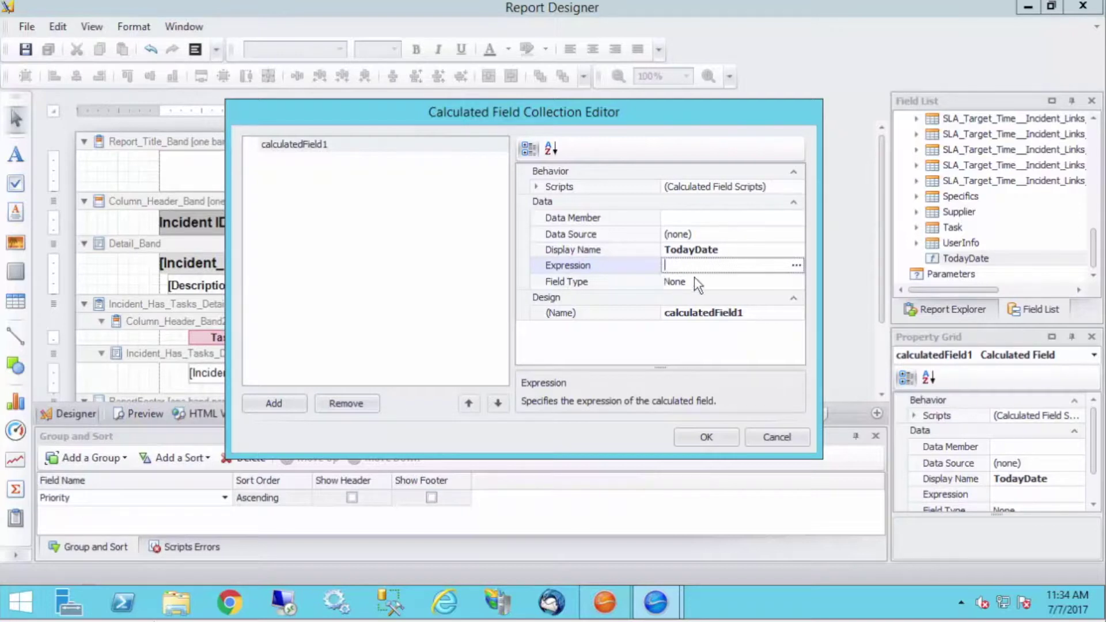
{"action": "left_click", "coordinate": [796, 285]}
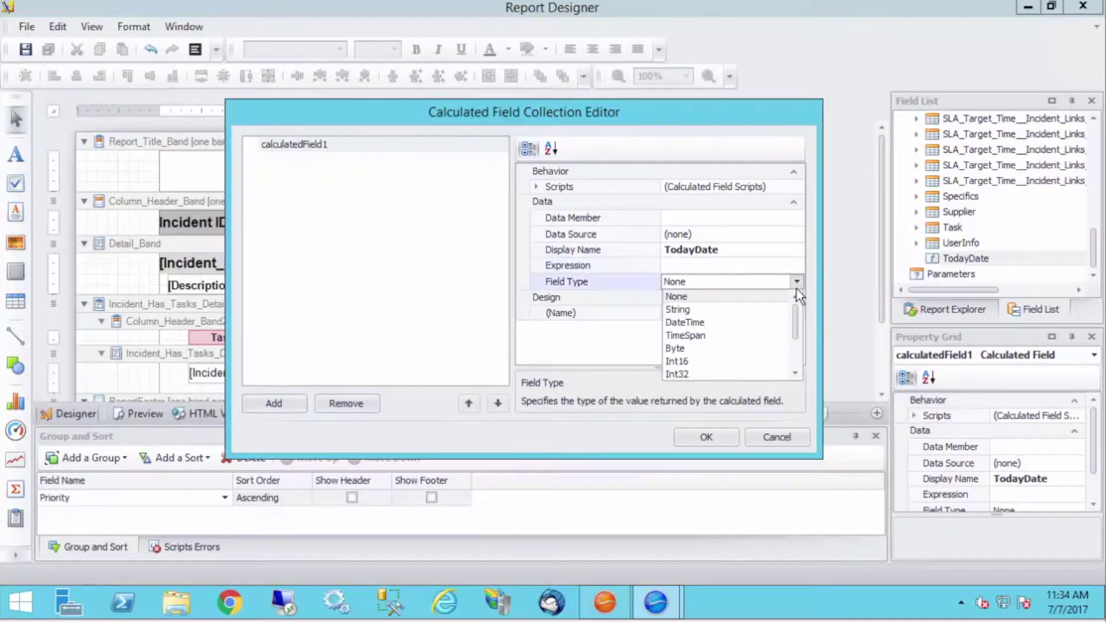
{"action": "left_click", "coordinate": [706, 322]}
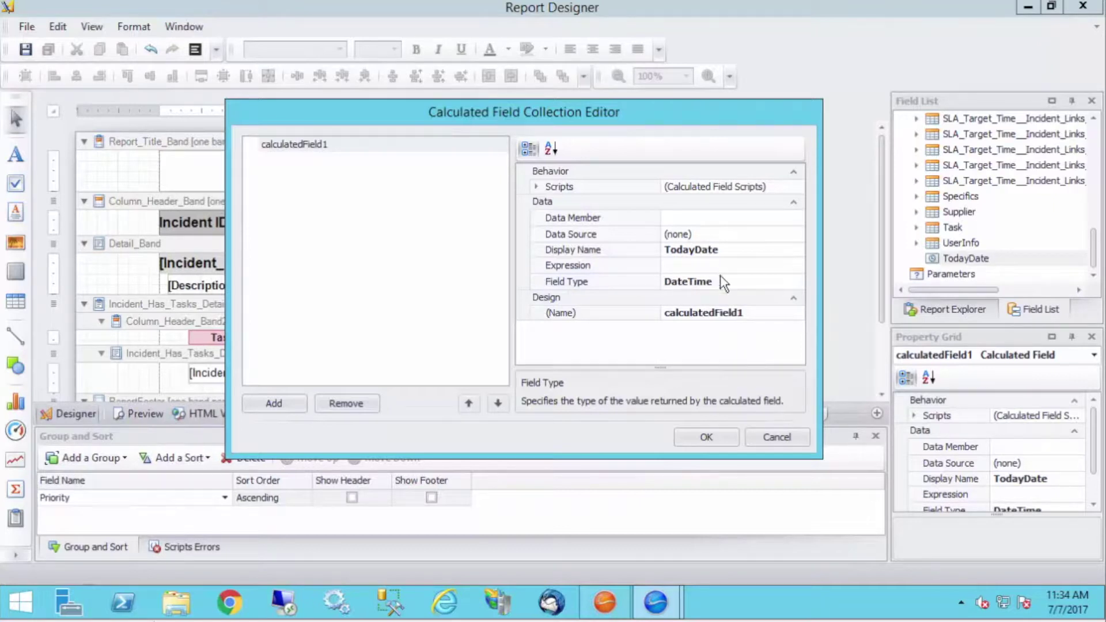
{"action": "left_click", "coordinate": [698, 266]}
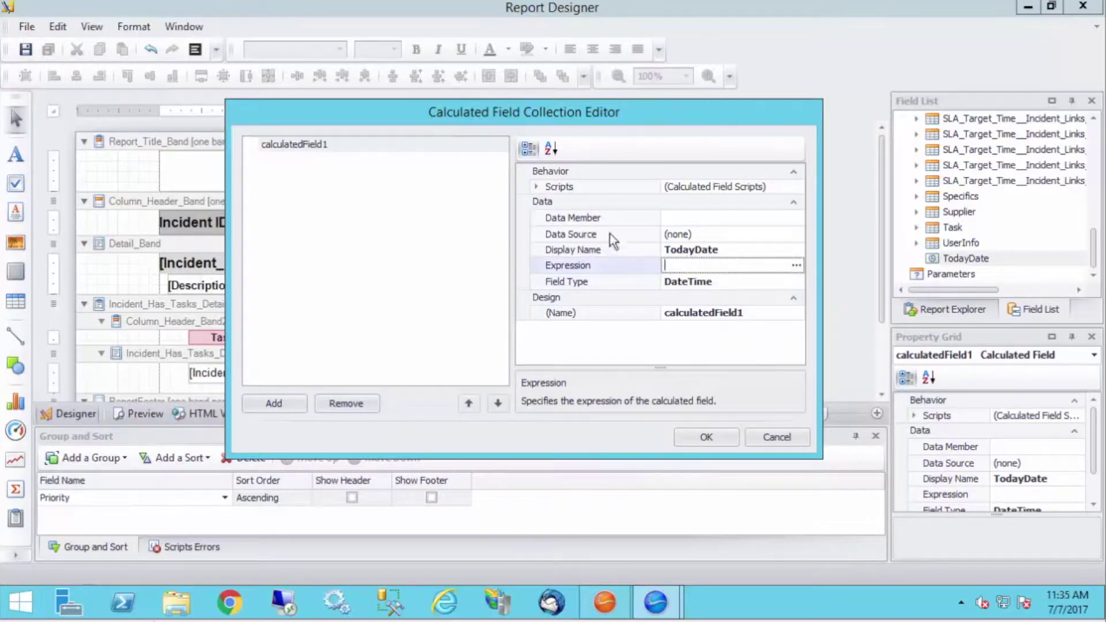
- Copy TodayDate and paste it as the field's (Name), replacing calculatedField1
{"action": "left_click", "coordinate": [717, 250]}
{"action": "left_click_drag", "start_coordinate": [721, 250], "coordinate": [640, 246]}
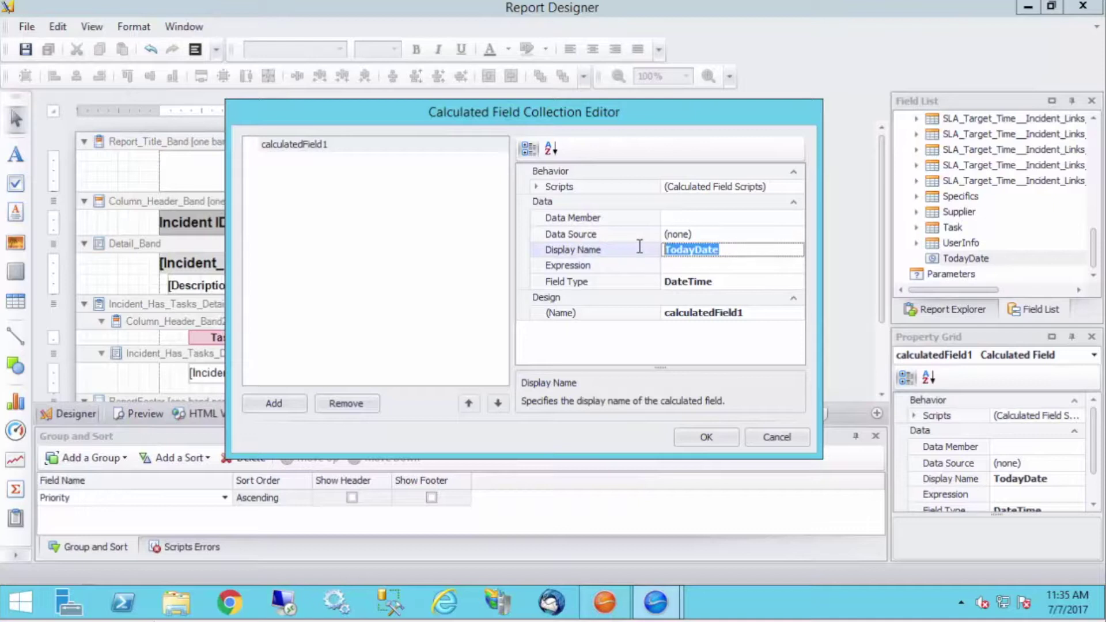
{"action": "right_click", "coordinate": [679, 249]}
{"action": "left_click", "coordinate": [714, 307]}
{"action": "left_click", "coordinate": [741, 314]}
{"action": "left_click_drag", "start_coordinate": [755, 314], "coordinate": [581, 293]}
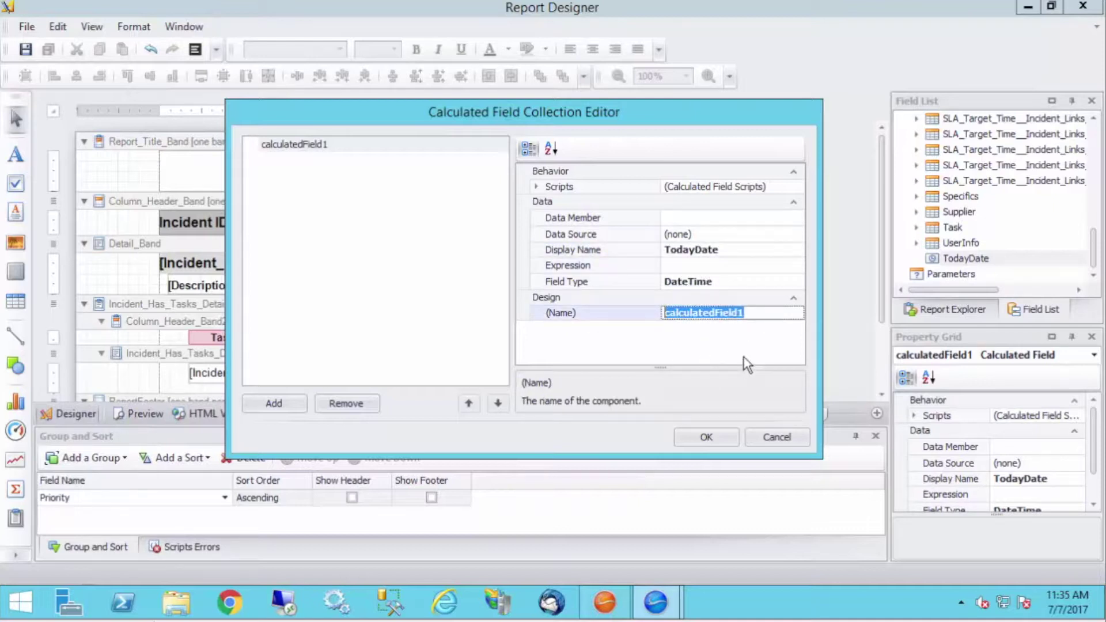
{"action": "key", "text": "ctrl+v"}
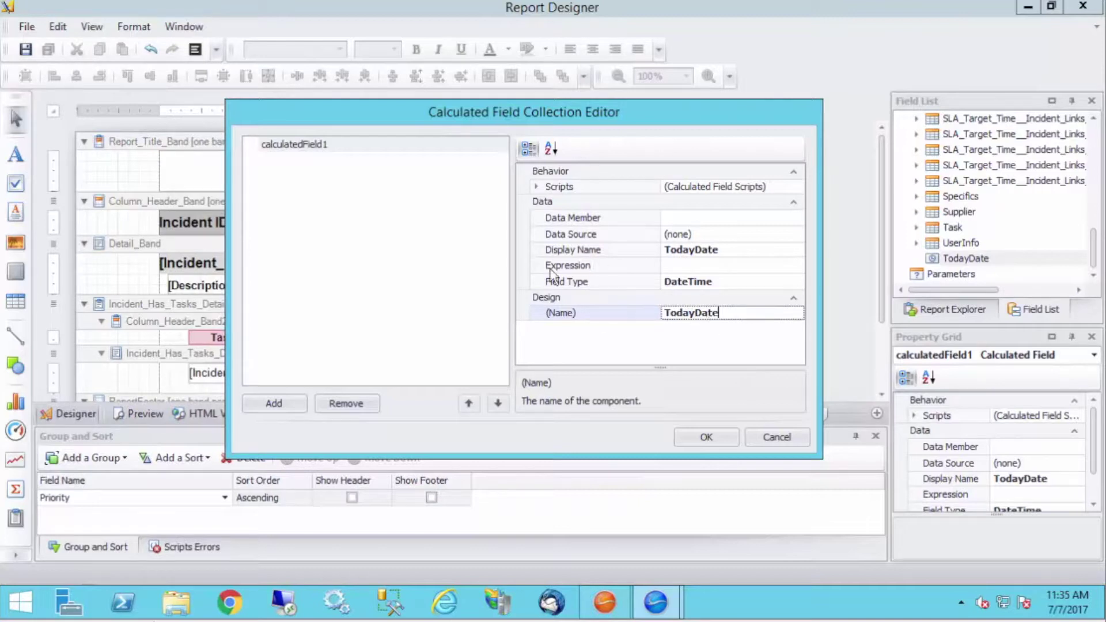
{"action": "key", "text": "Return"}
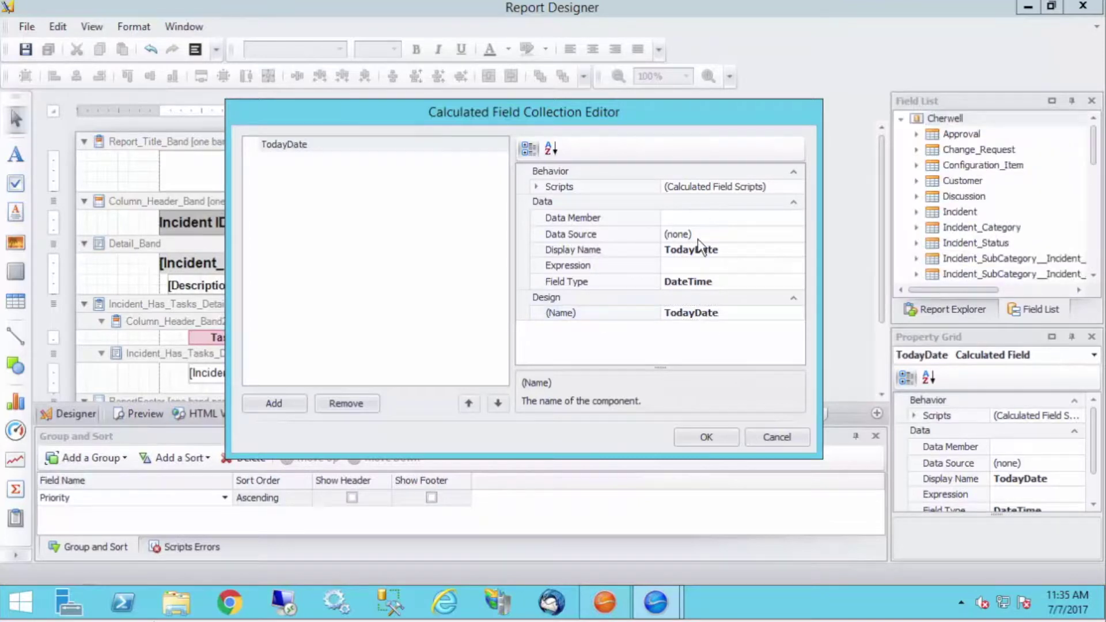
- Change the display name to Today's Date and open the Expression Editor
{"action": "left_click", "coordinate": [693, 250]}
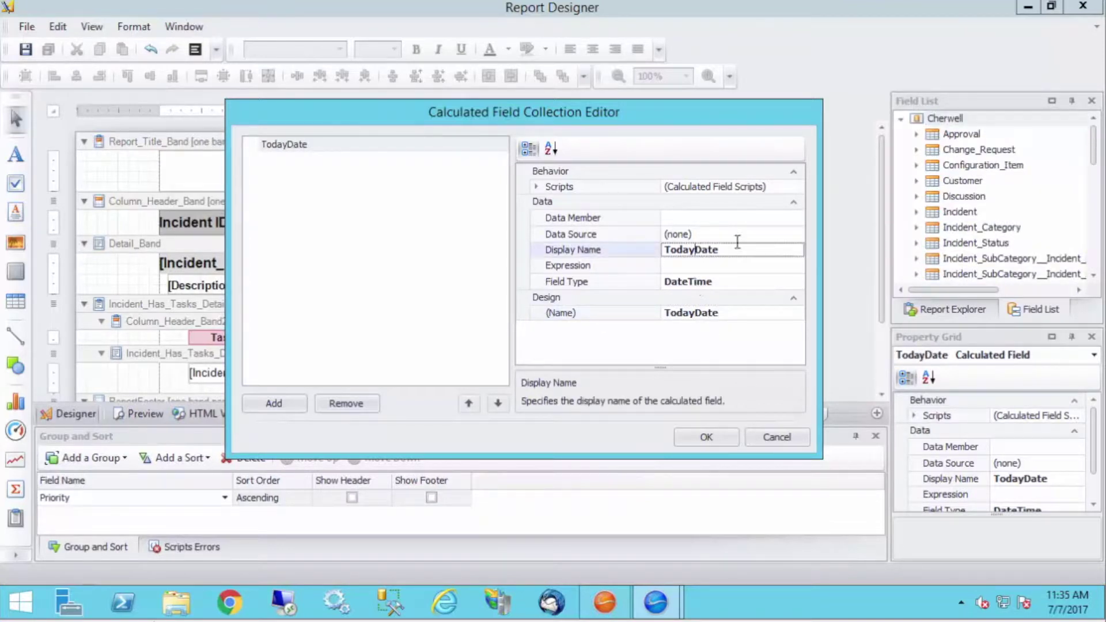
{"action": "type", "text": "'s"}
{"action": "key", "text": "Return"}
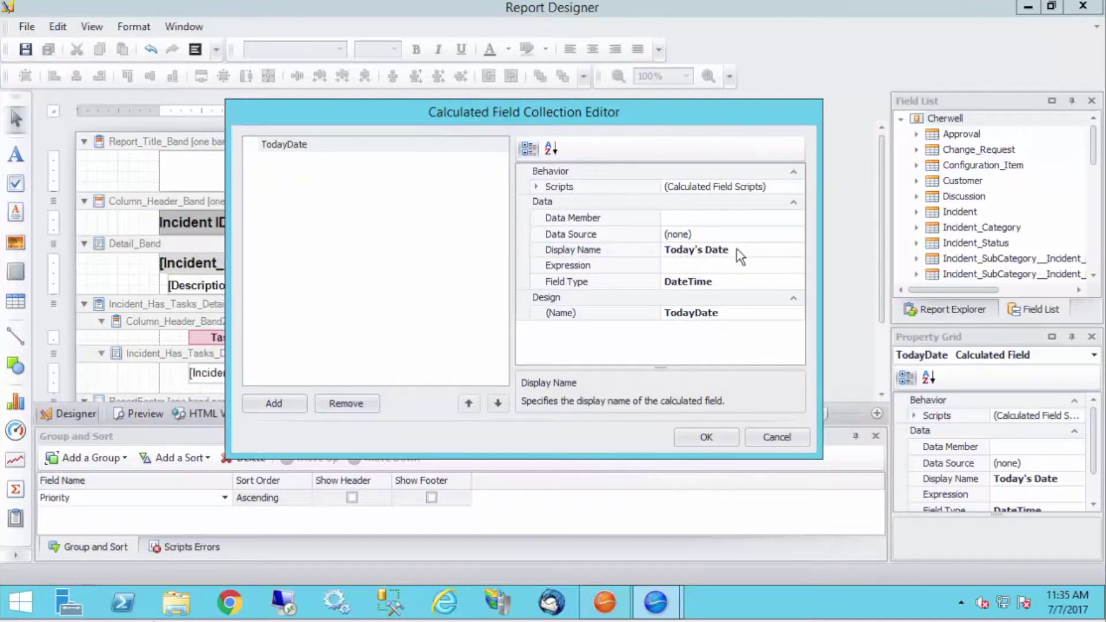
{"action": "left_click", "coordinate": [703, 265]}
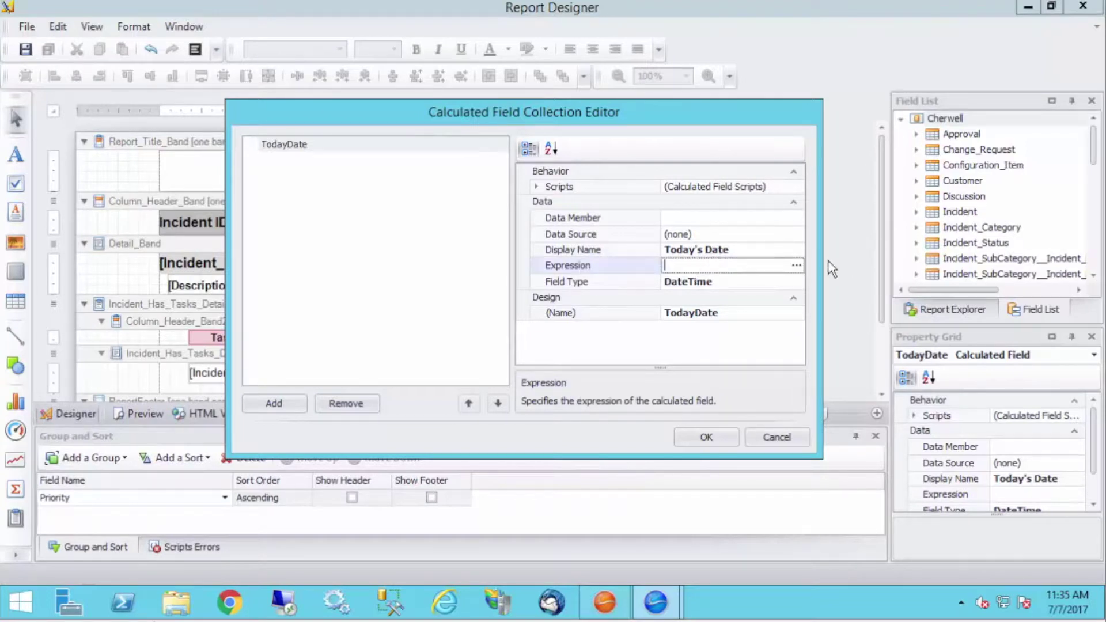
{"action": "left_click", "coordinate": [796, 265]}
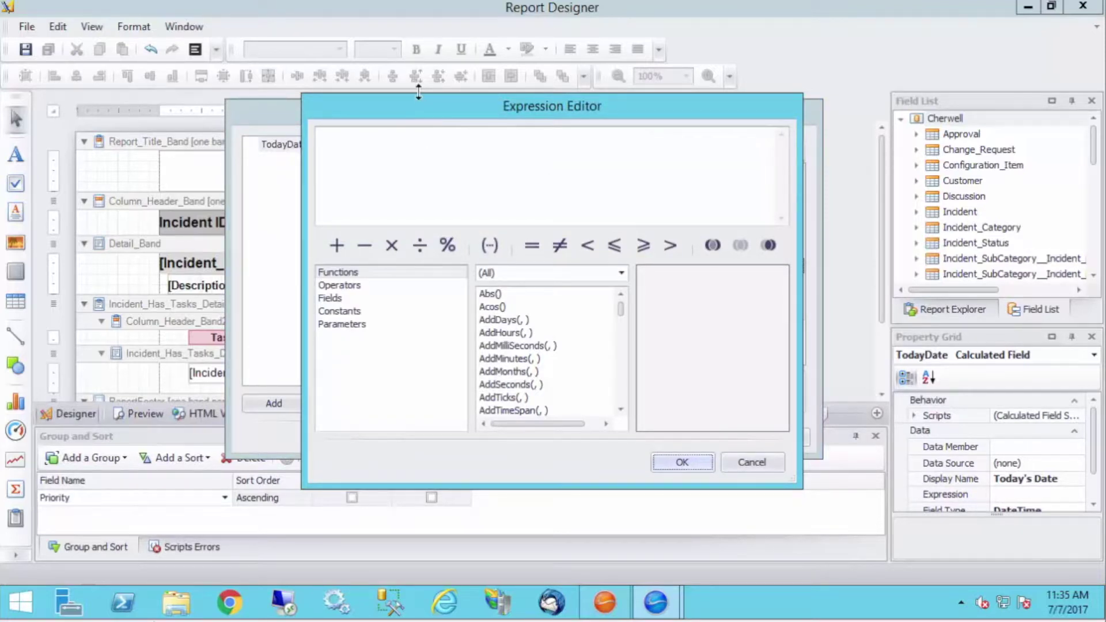
- Browse the Operators, Fields, Constants and Parameters lists, then return to Functions' category dropdown
{"action": "left_click_drag", "start_coordinate": [413, 110], "coordinate": [393, 120]}
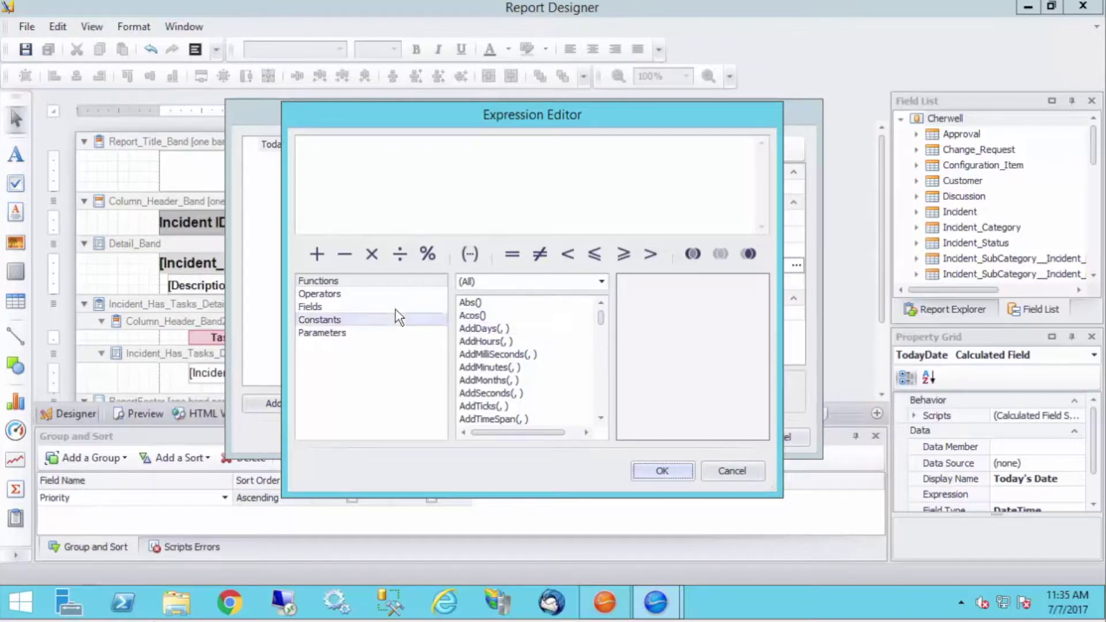
{"action": "left_click", "coordinate": [330, 284]}
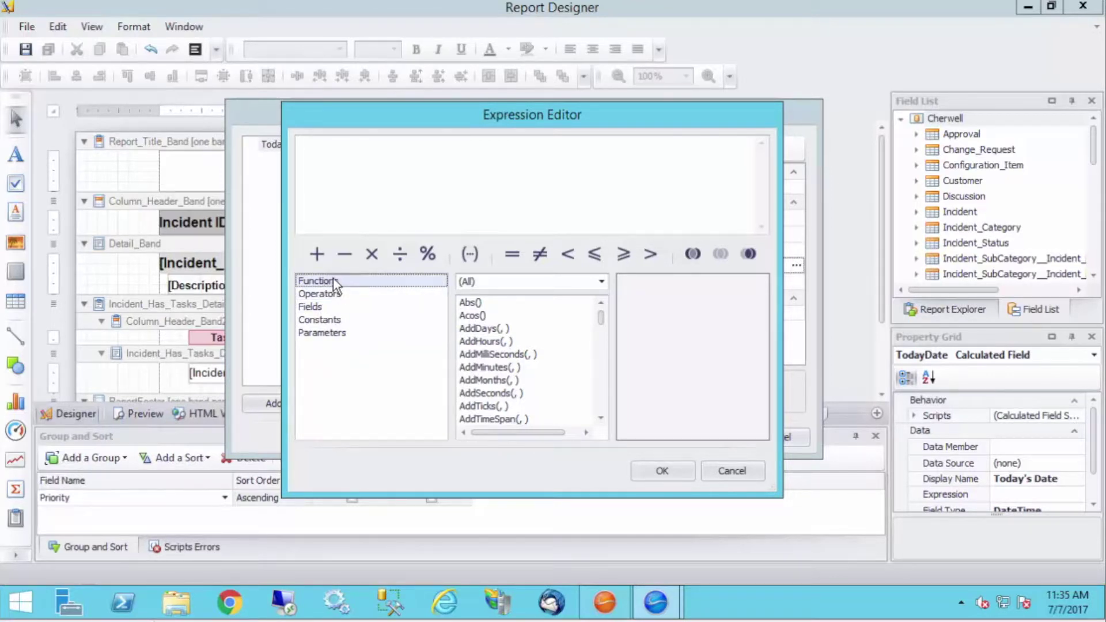
{"action": "left_click", "coordinate": [329, 294]}
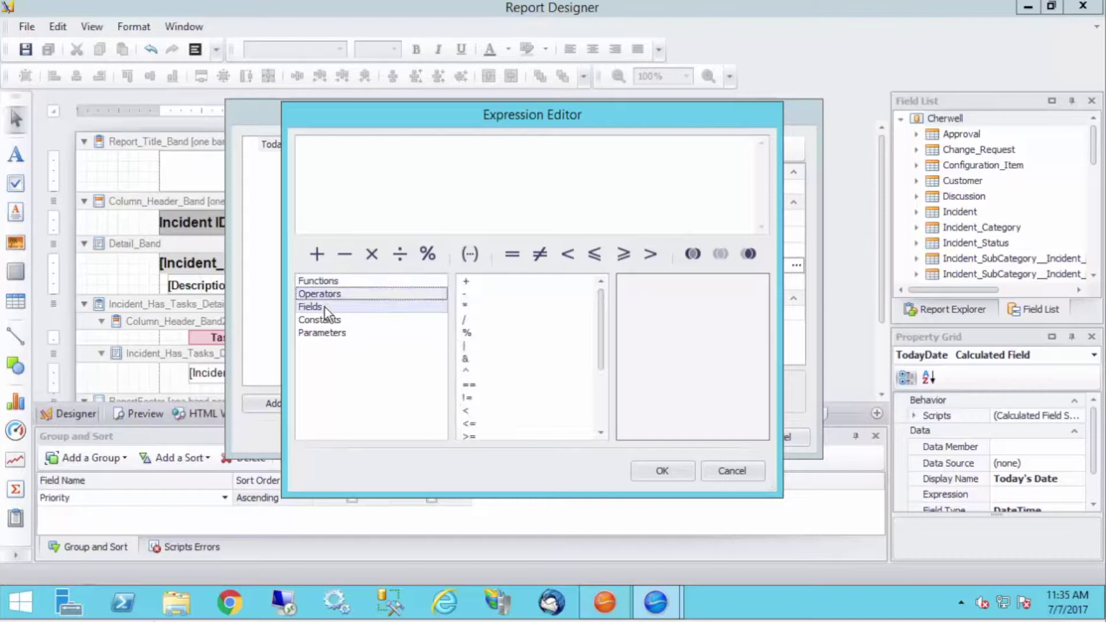
{"action": "left_click", "coordinate": [327, 307]}
{"action": "left_click", "coordinate": [323, 321]}
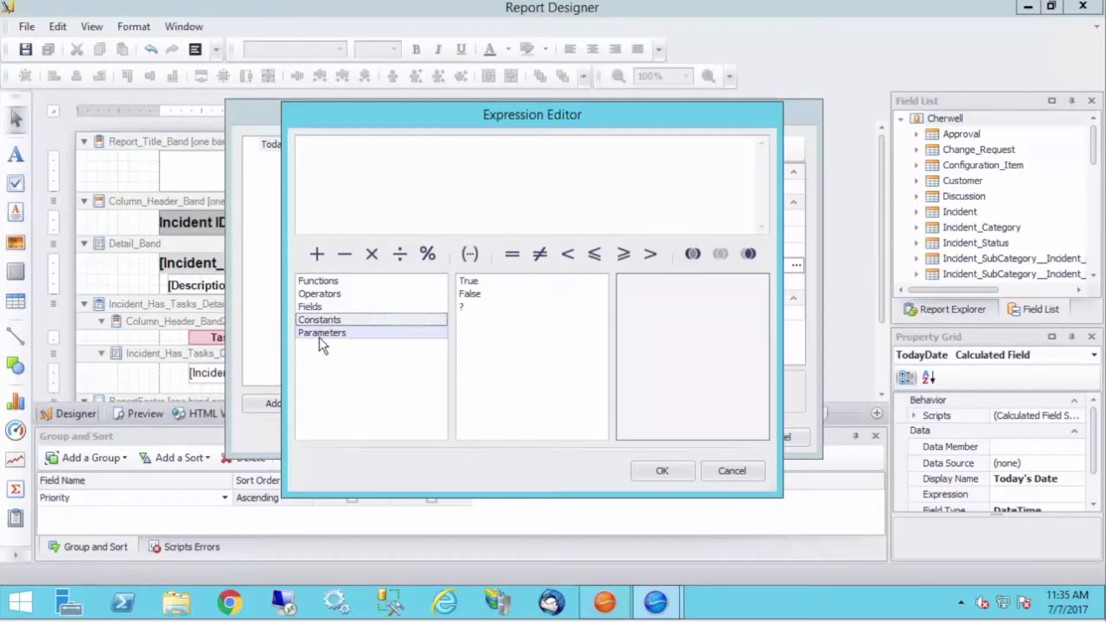
{"action": "left_click", "coordinate": [321, 334]}
{"action": "left_click", "coordinate": [320, 321]}
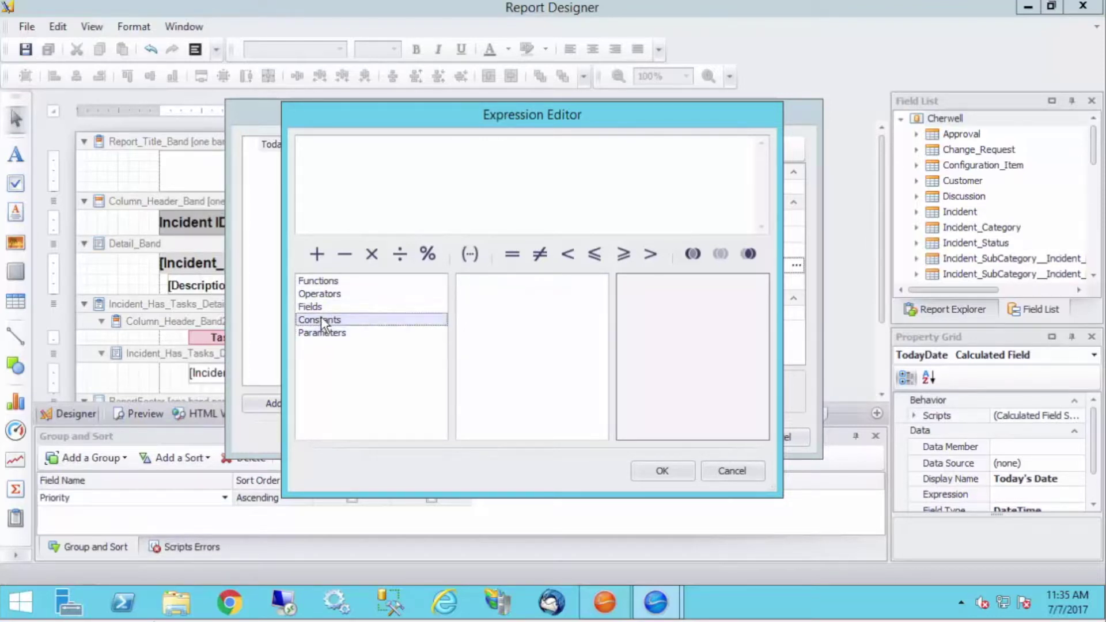
{"action": "left_click", "coordinate": [321, 308]}
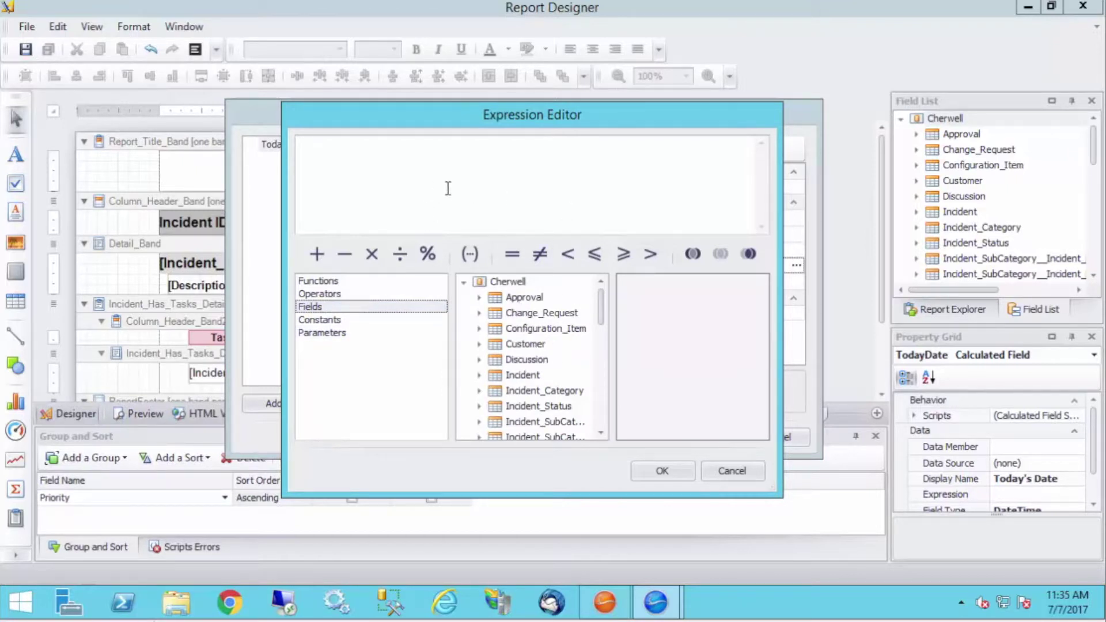
{"action": "left_click", "coordinate": [344, 281]}
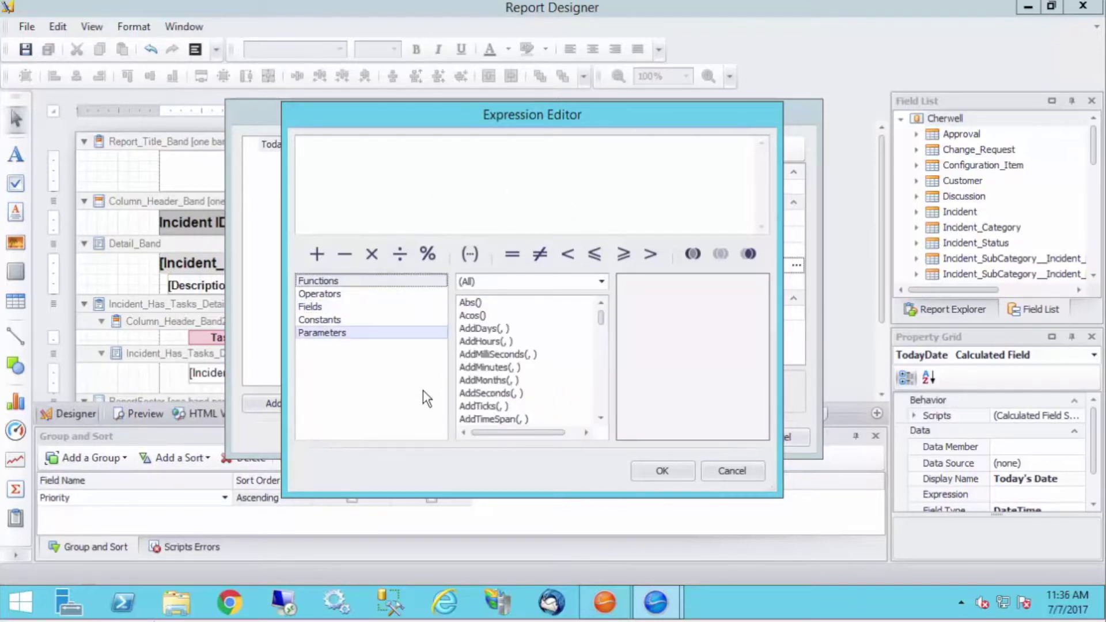
{"action": "left_click", "coordinate": [606, 282]}
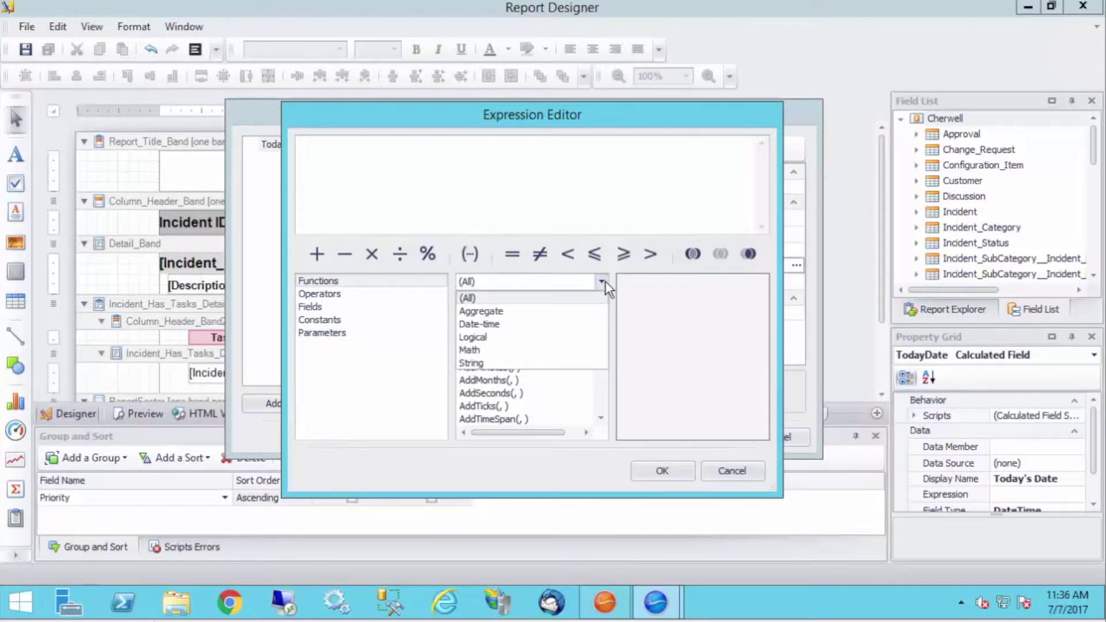
- Filter to Date-time functions, compare Today() with Now(), and insert Now() as the expression
{"action": "left_click", "coordinate": [497, 324]}
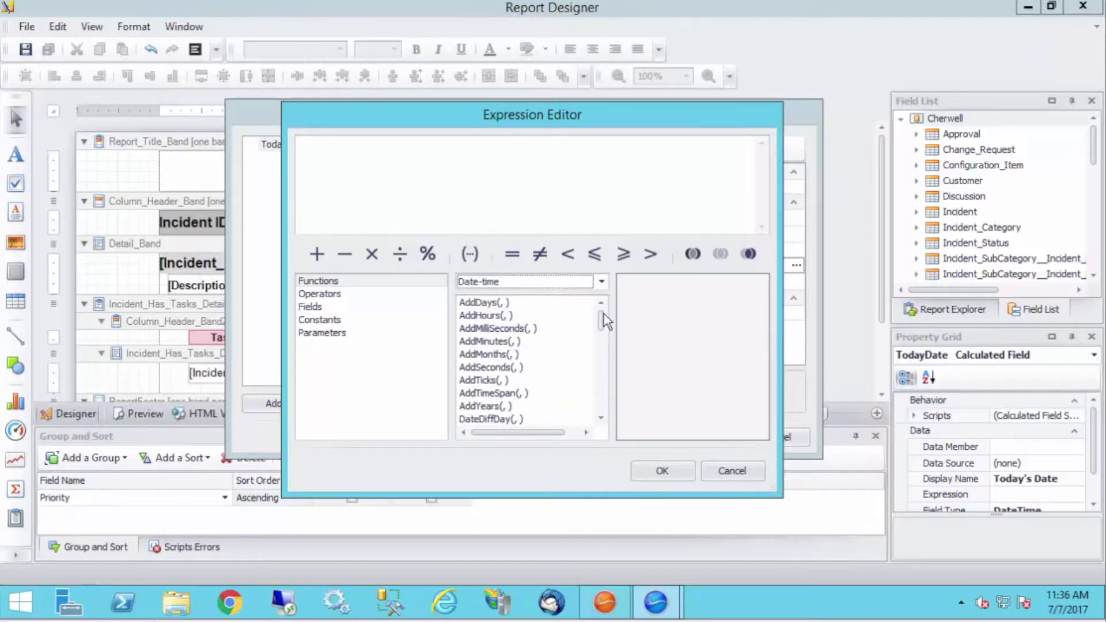
{"action": "left_click_drag", "start_coordinate": [604, 314], "coordinate": [606, 396]}
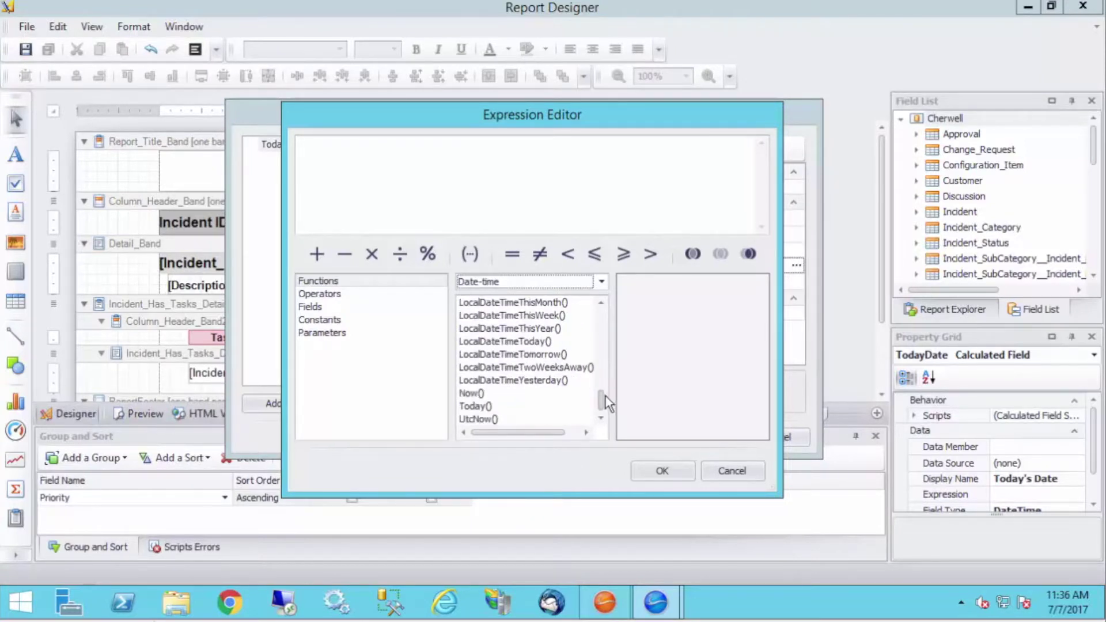
{"action": "left_click", "coordinate": [507, 406]}
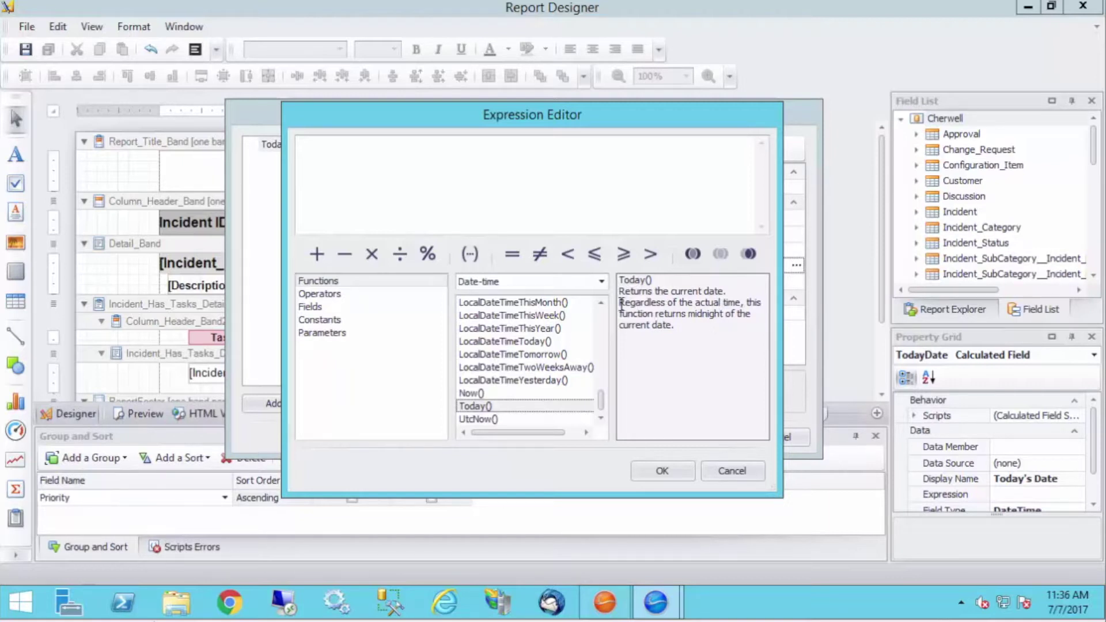
{"action": "left_click_drag", "start_coordinate": [621, 303], "coordinate": [705, 325]}
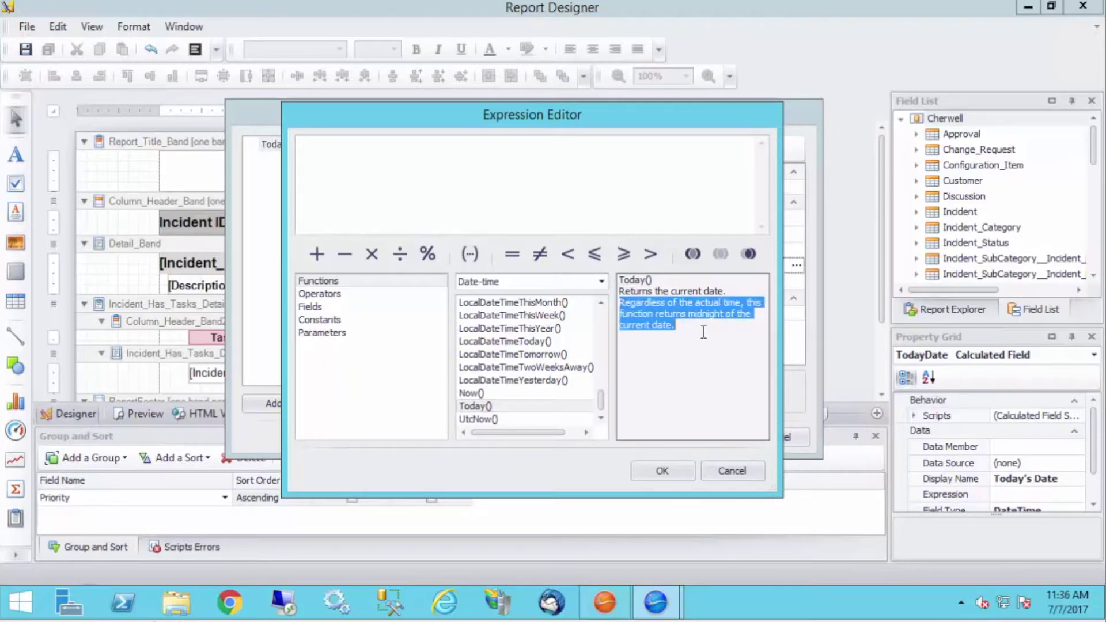
{"action": "left_click", "coordinate": [704, 332]}
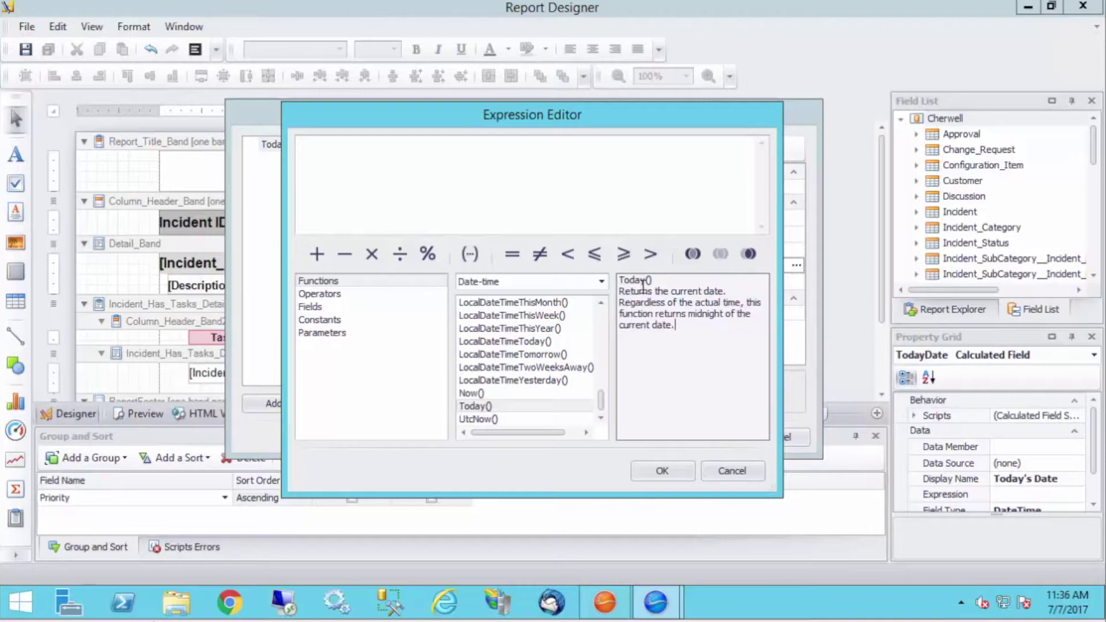
{"action": "left_click", "coordinate": [477, 394]}
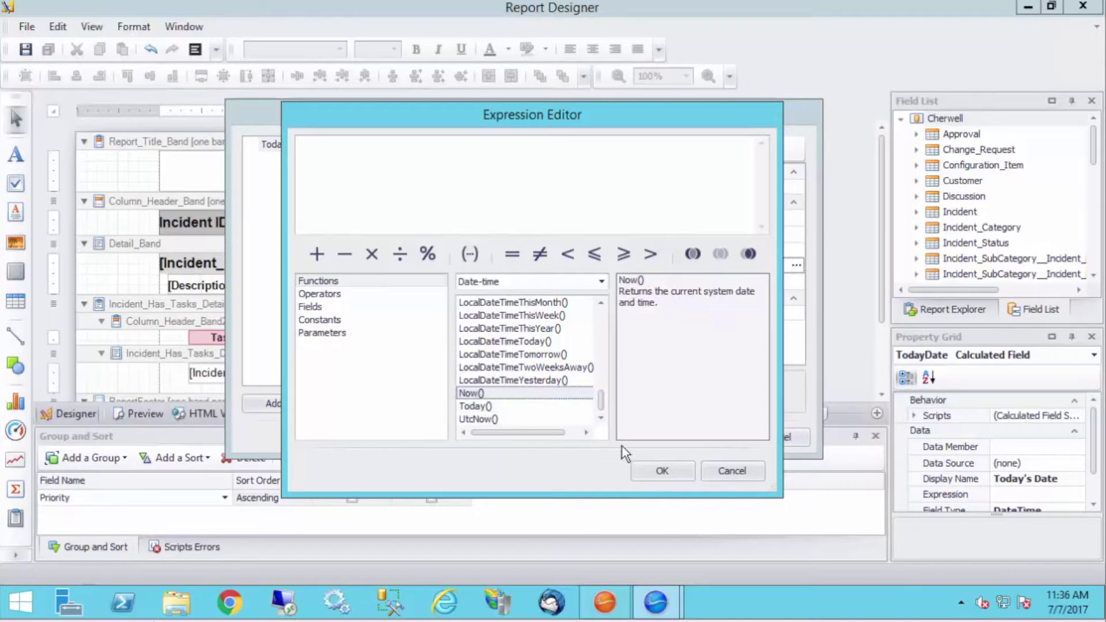
{"action": "double_click", "coordinate": [476, 395]}
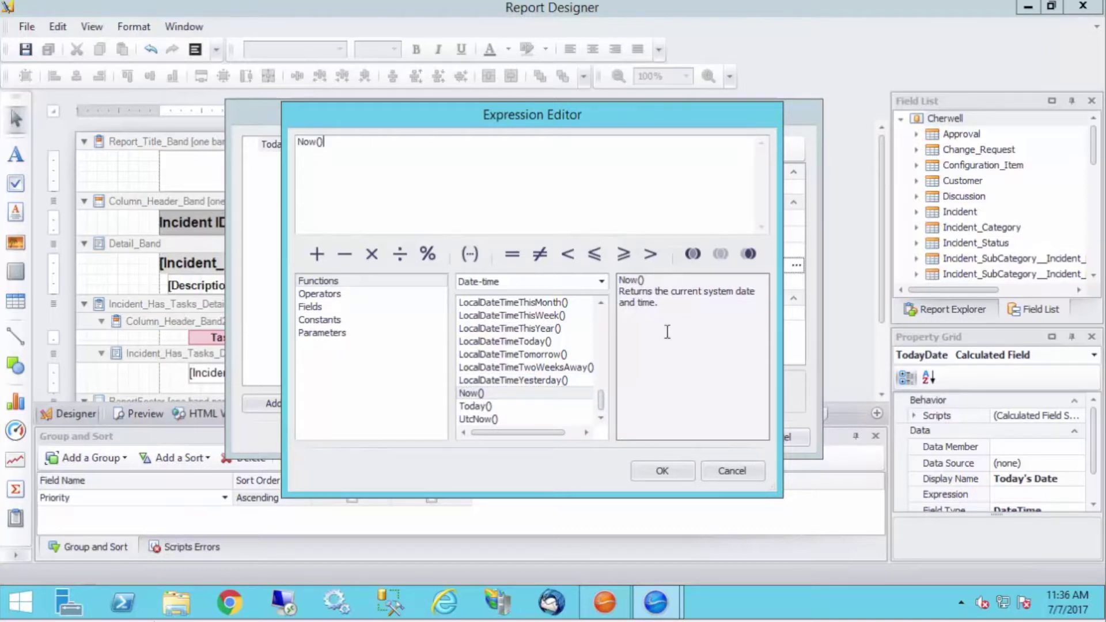
{"action": "left_click", "coordinate": [663, 473]}
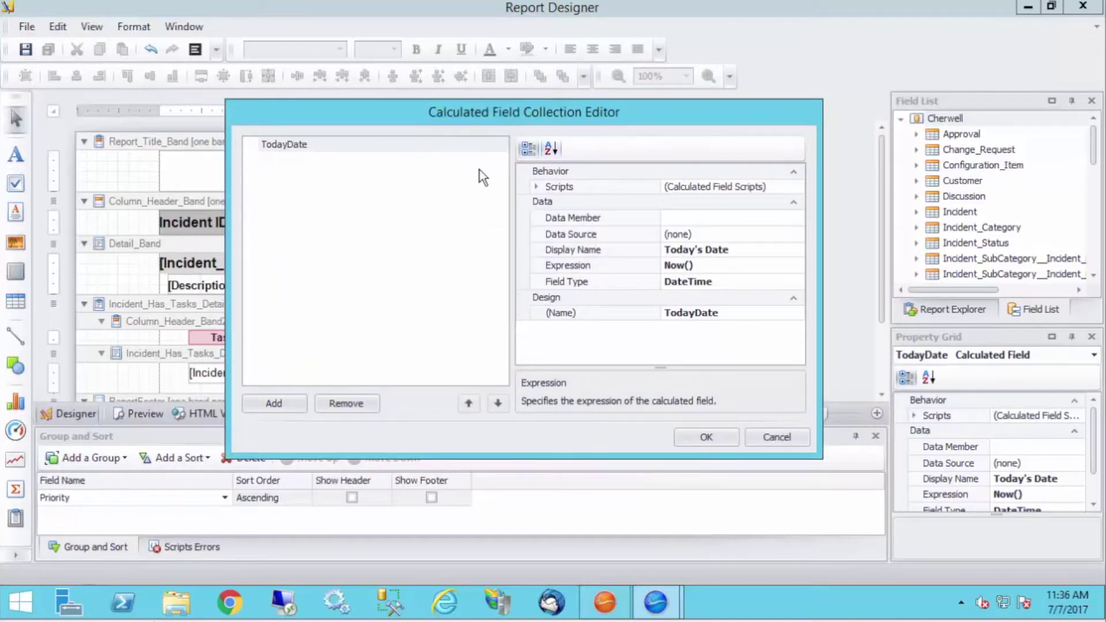
- Save the calculated field and find Today's Date in the Field List
{"action": "left_click", "coordinate": [707, 438]}
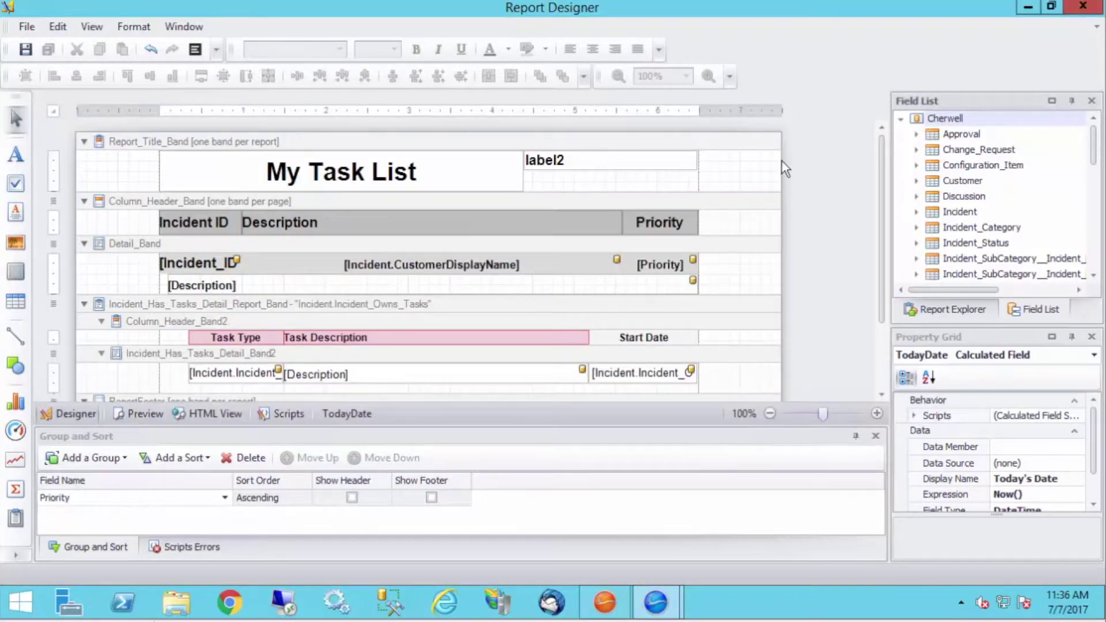
{"action": "scroll", "coordinate": [1093, 151], "scroll_direction": "down", "scroll_amount": 1}
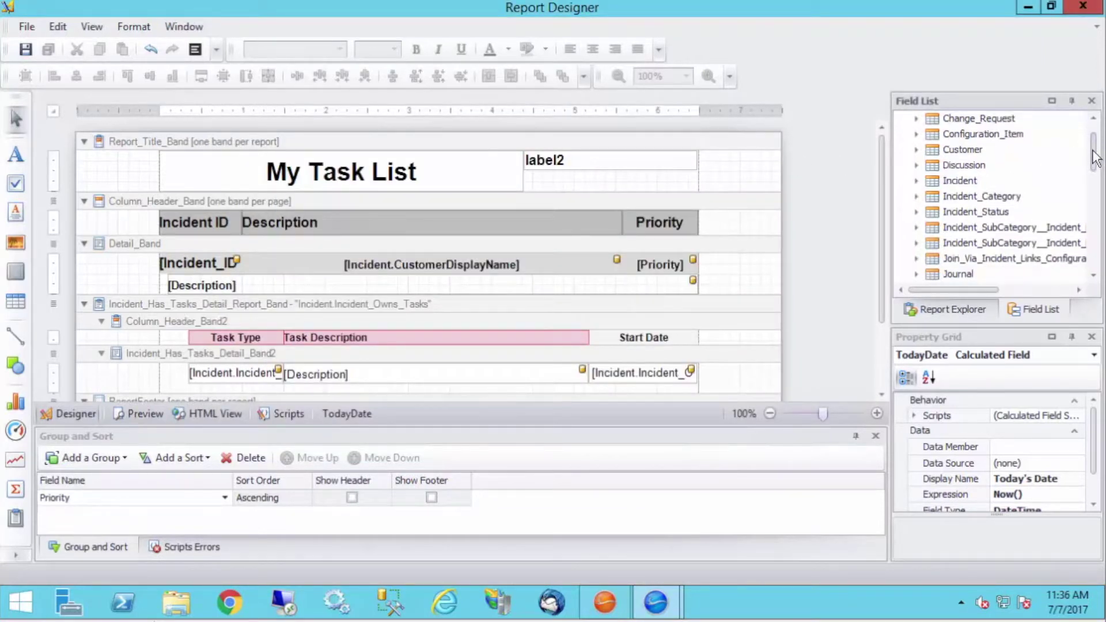
{"action": "left_click_drag", "start_coordinate": [1093, 151], "coordinate": [1092, 185]}
{"action": "left_click_drag", "start_coordinate": [1098, 228], "coordinate": [1101, 268]}
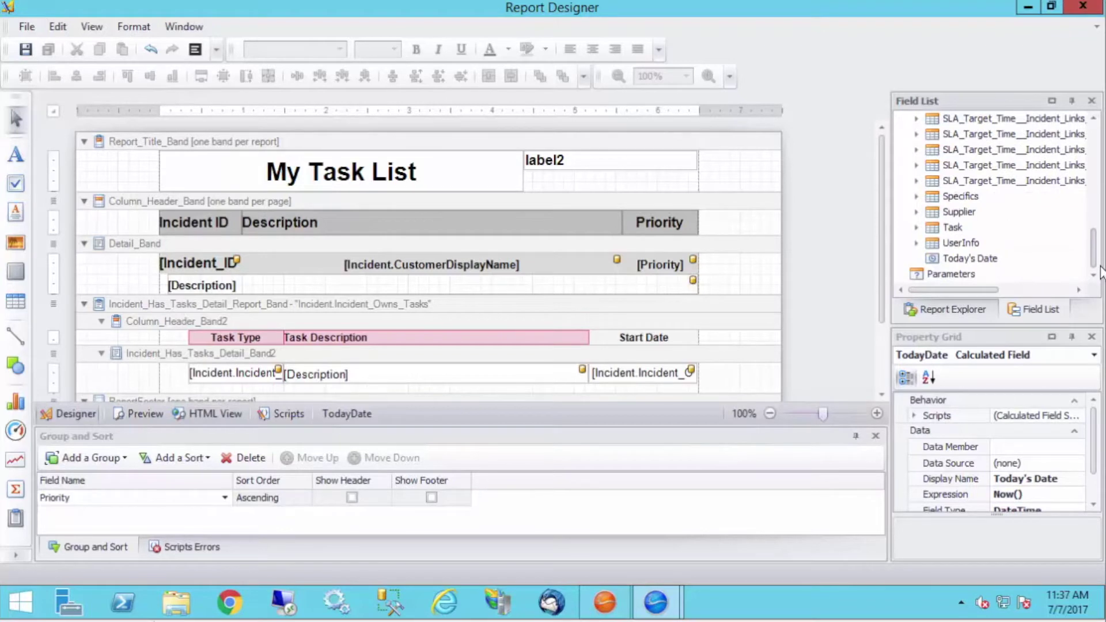
{"action": "left_click", "coordinate": [974, 258]}
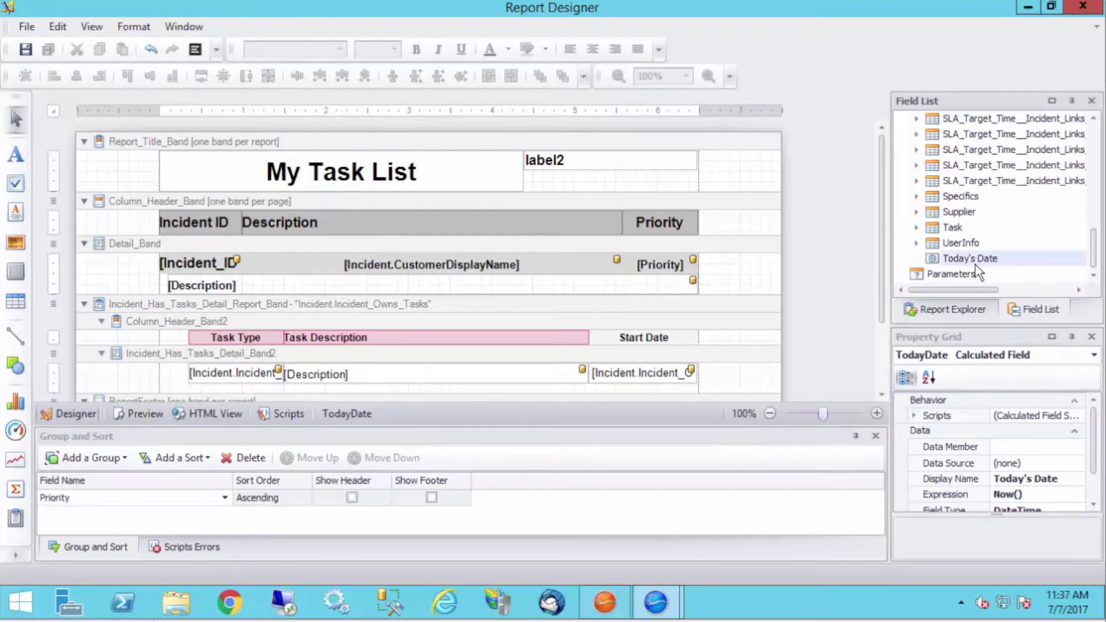
{"action": "left_click_drag", "start_coordinate": [974, 261], "coordinate": [998, 260]}
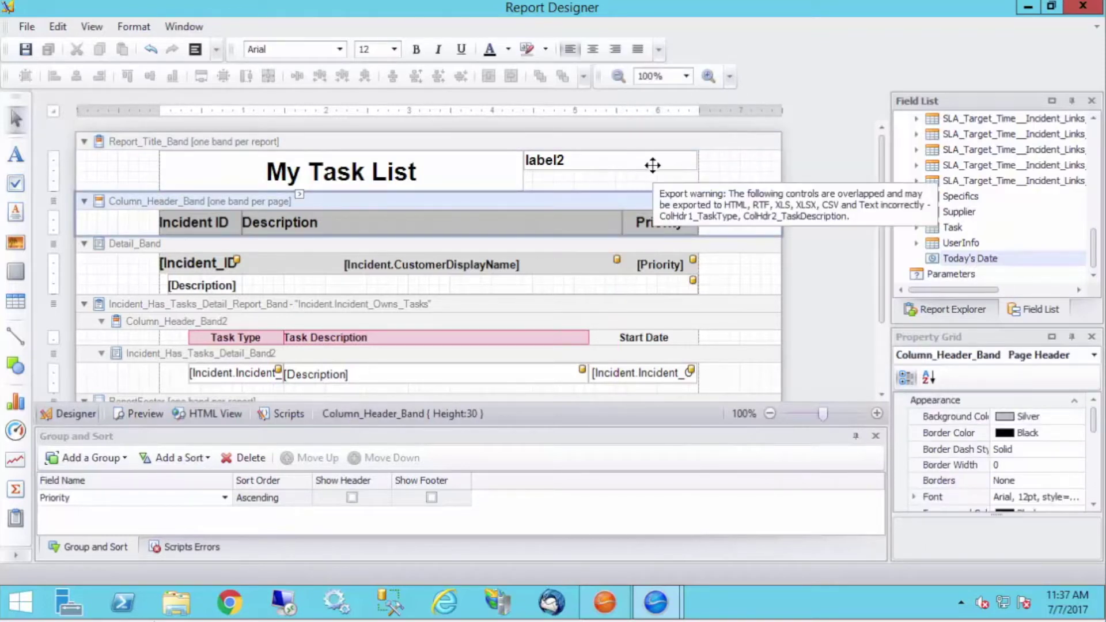
- Bind label2 in the title band to the Today's Date field via its smart tag
{"action": "left_click", "coordinate": [686, 164]}
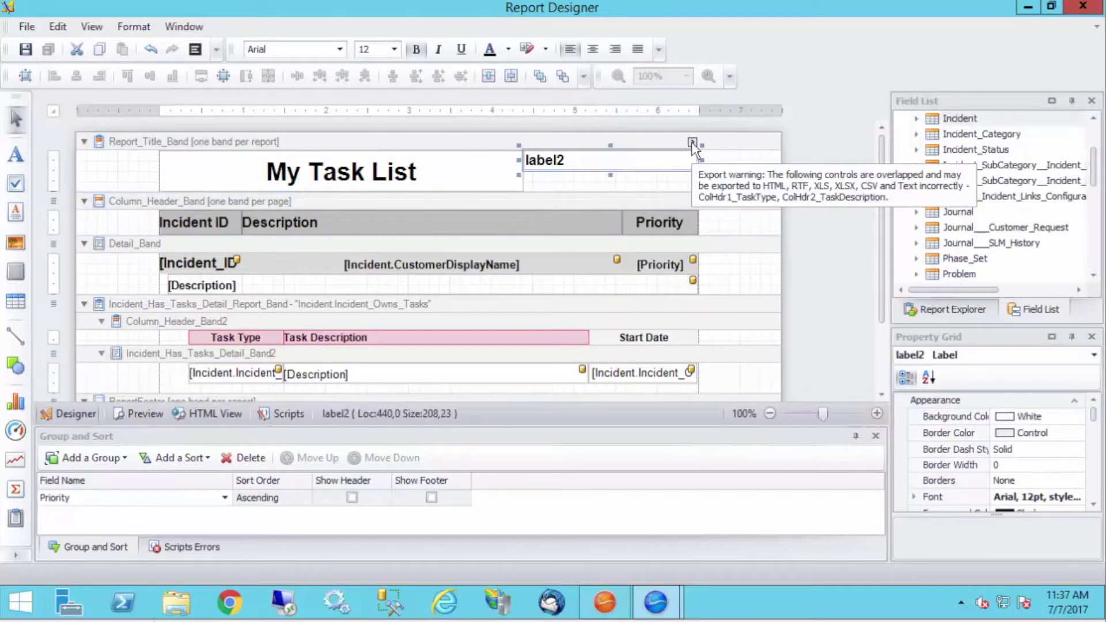
{"action": "left_click", "coordinate": [692, 142]}
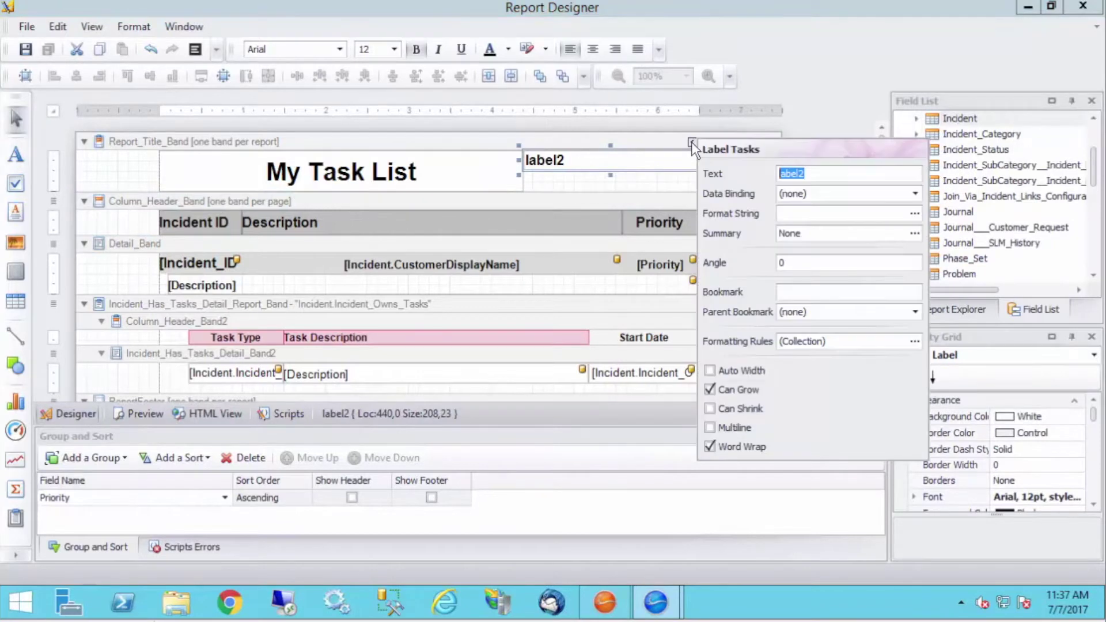
{"action": "left_click", "coordinate": [916, 194]}
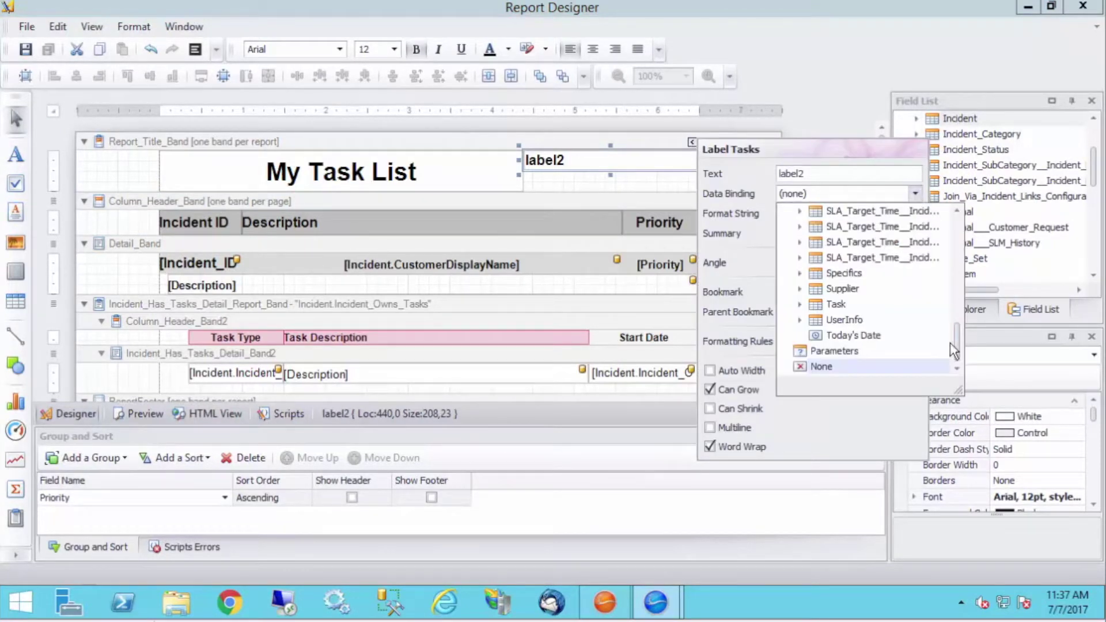
{"action": "left_click", "coordinate": [853, 336]}
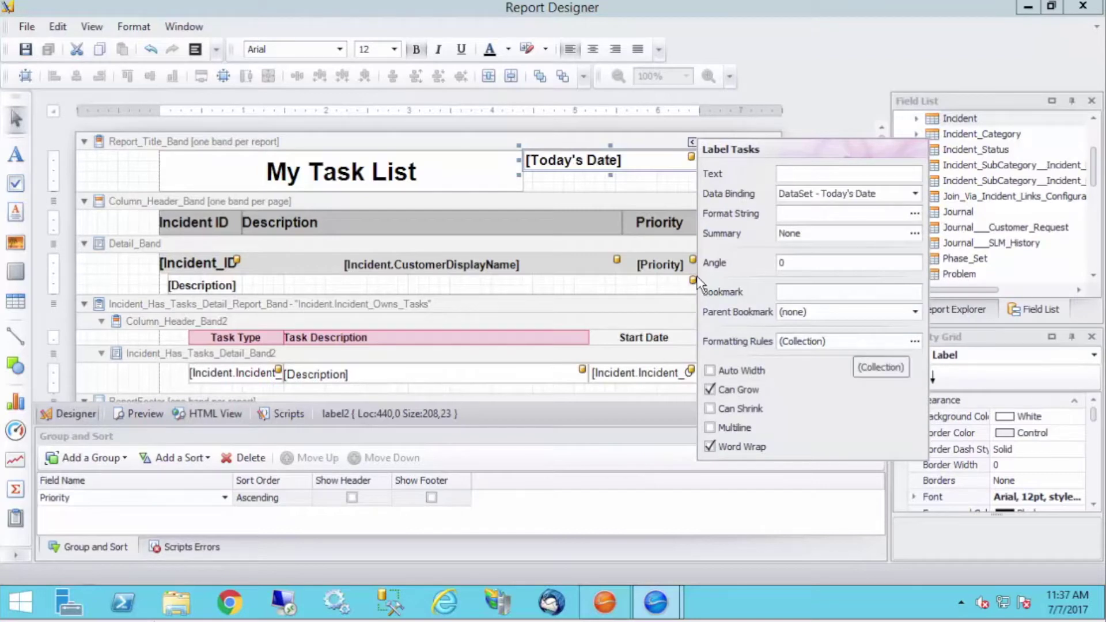
{"action": "left_click", "coordinate": [633, 182]}
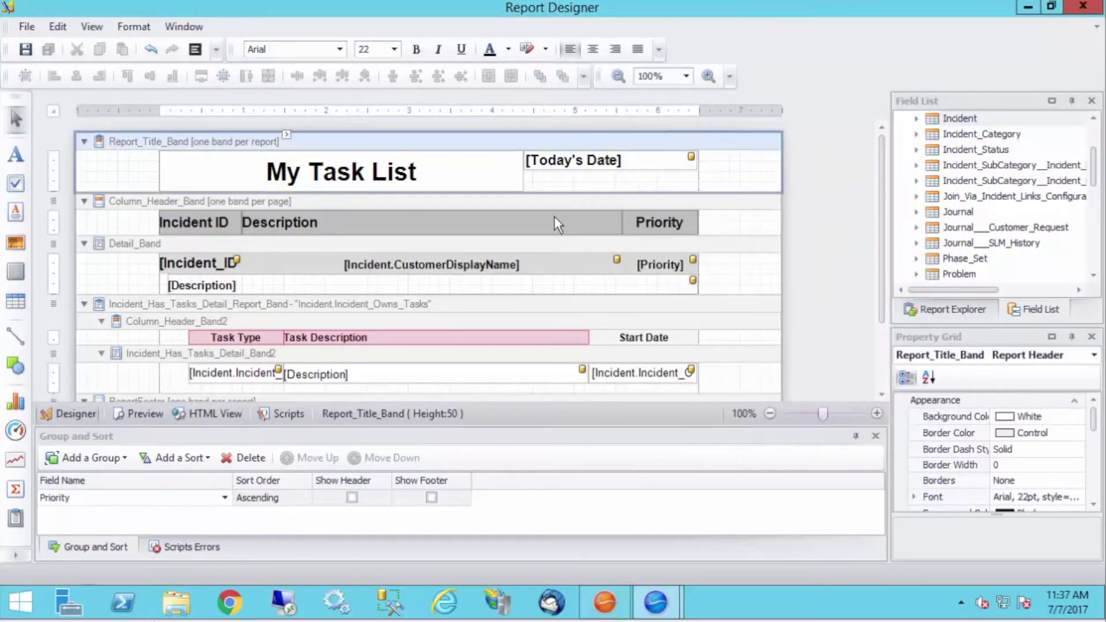
- Close the Report Designer and run the My Task List report
{"action": "left_click", "coordinate": [193, 285]}
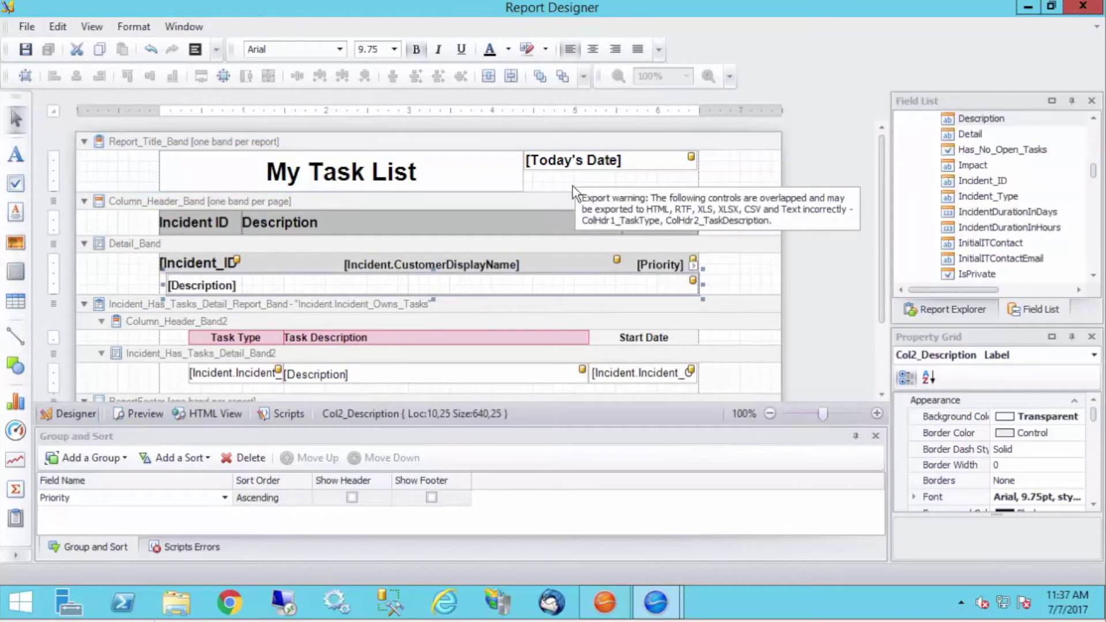
{"action": "left_click", "coordinate": [573, 190]}
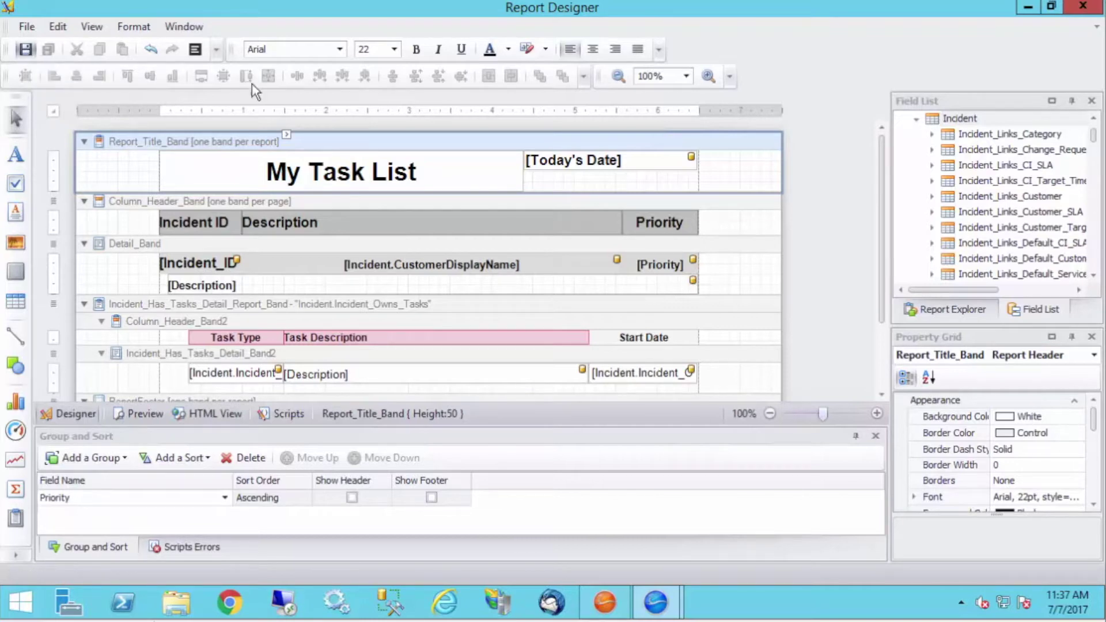
{"action": "left_click", "coordinate": [1082, 8]}
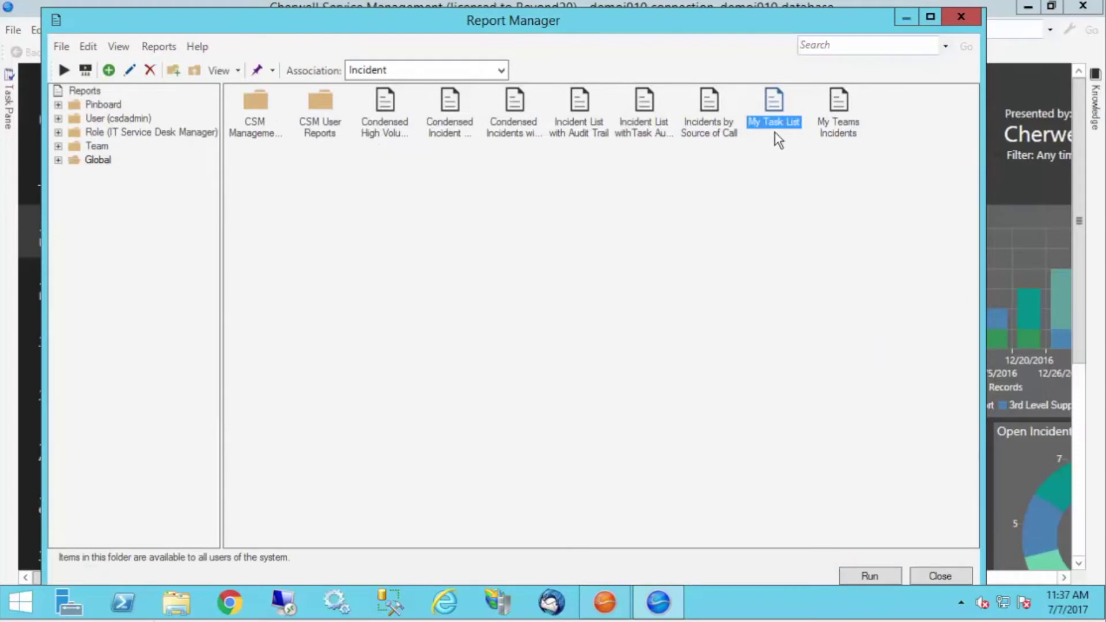
{"action": "left_click", "coordinate": [867, 576]}
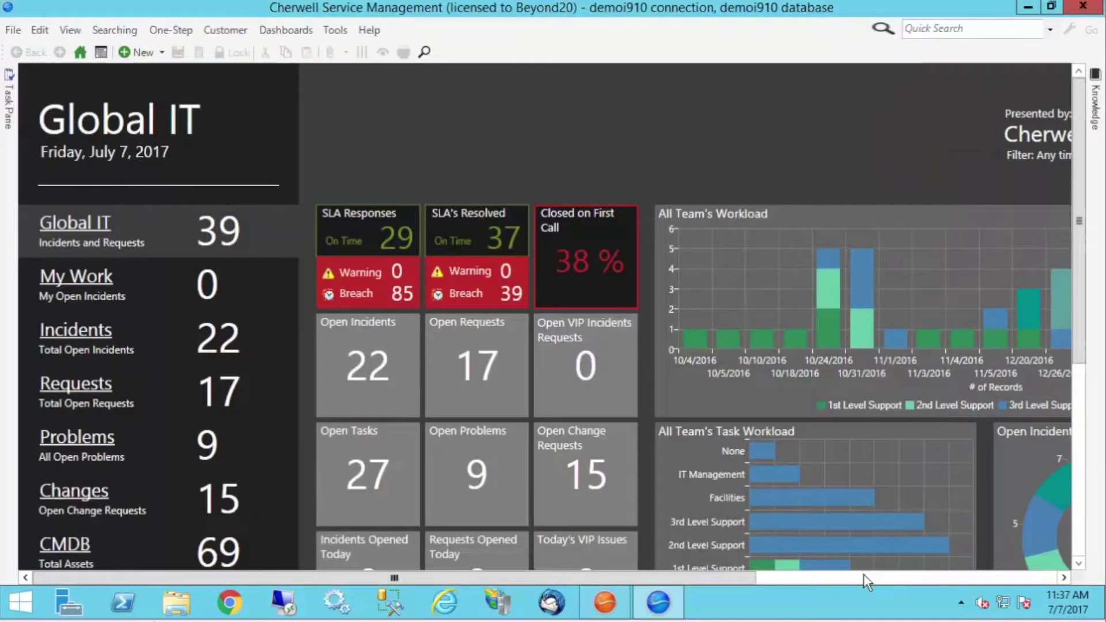